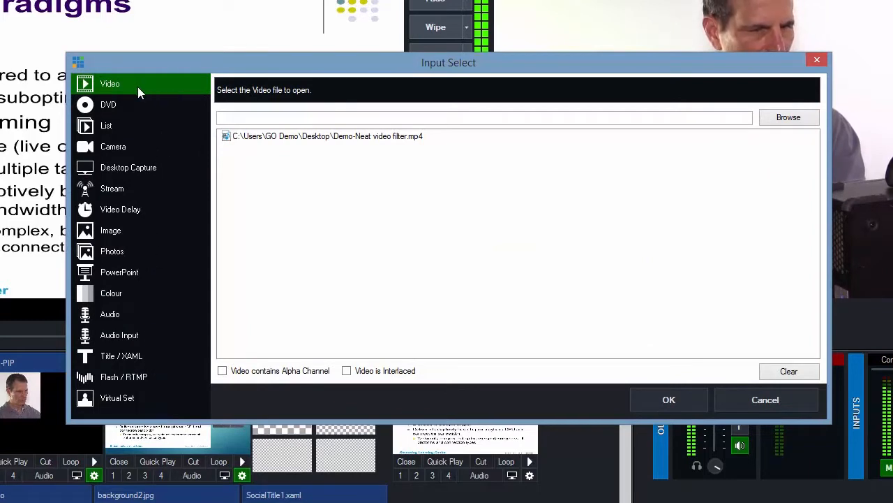
Add the video file Demo-Neat video filter.mp4 from the desktop as a new input
left_click(788, 117)
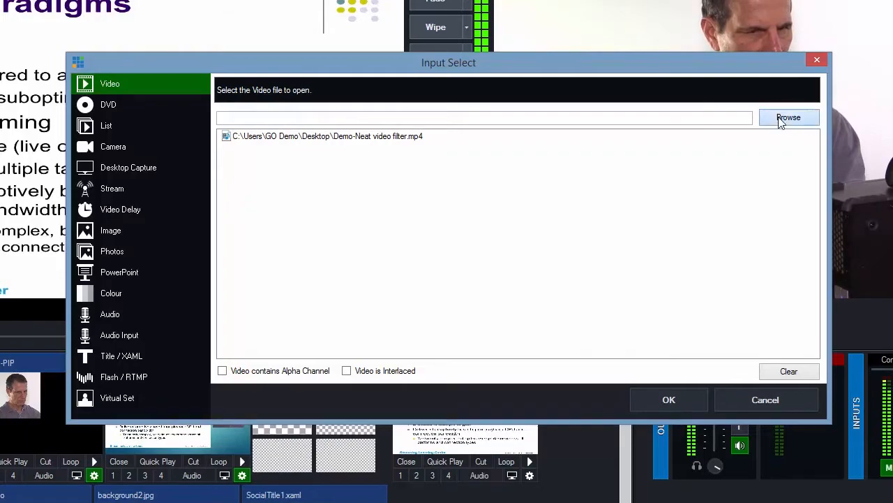
double_click(293, 188)
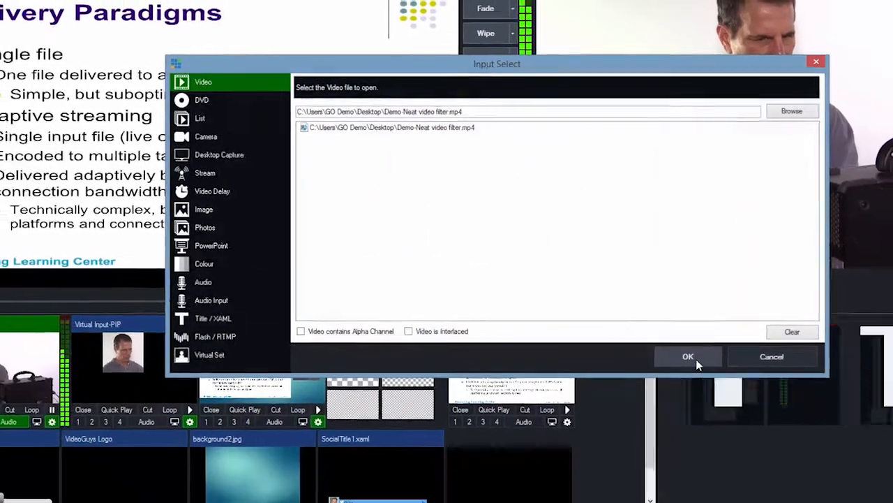
left_click(669, 399)
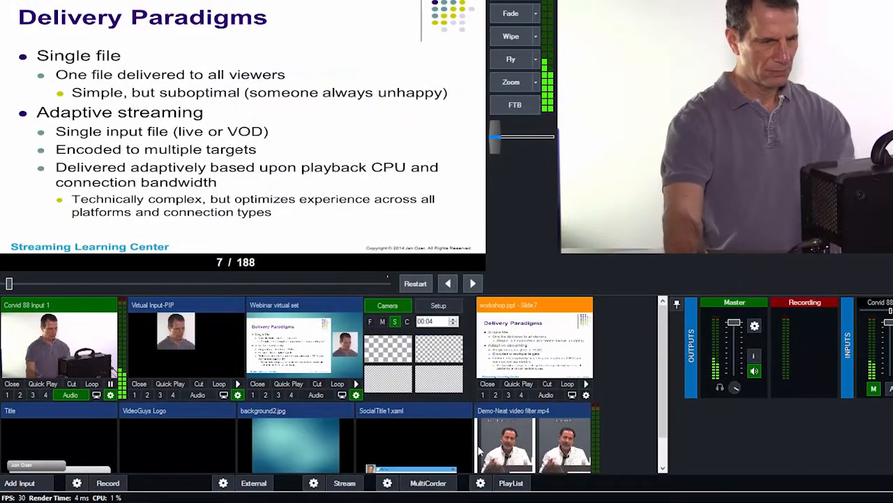
Check which camera devices can be chosen for a new camera input, and dismiss the input selection
left_click(21, 483)
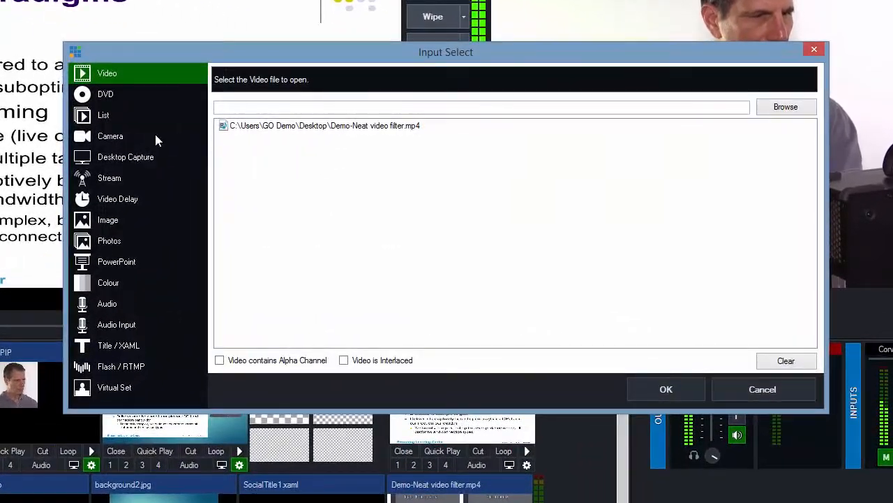
left_click(187, 136)
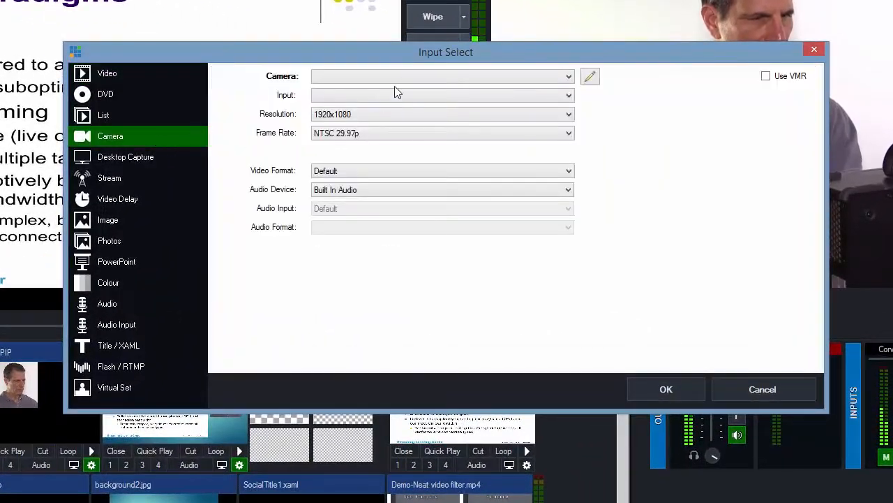
left_click(421, 79)
left_click(411, 52)
left_click(814, 50)
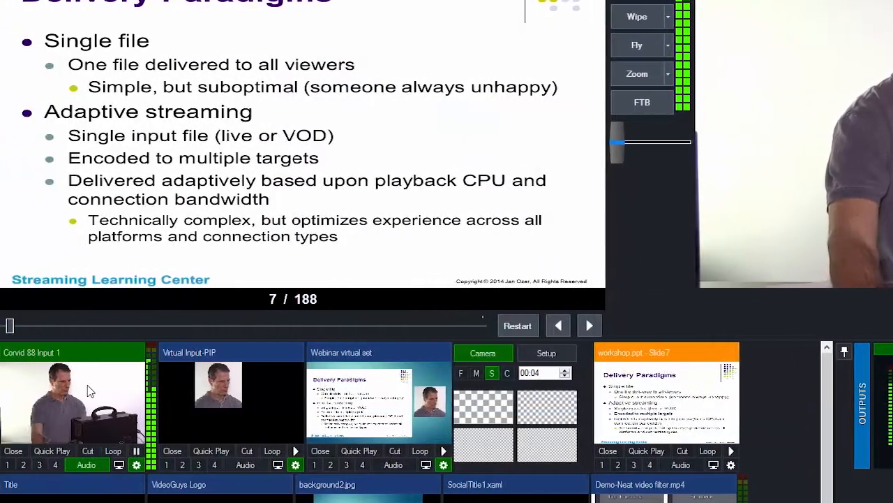
Preview Corvid 88 Input 1 and inspect its general settings, including the option to create a virtual input
left_click(105, 411)
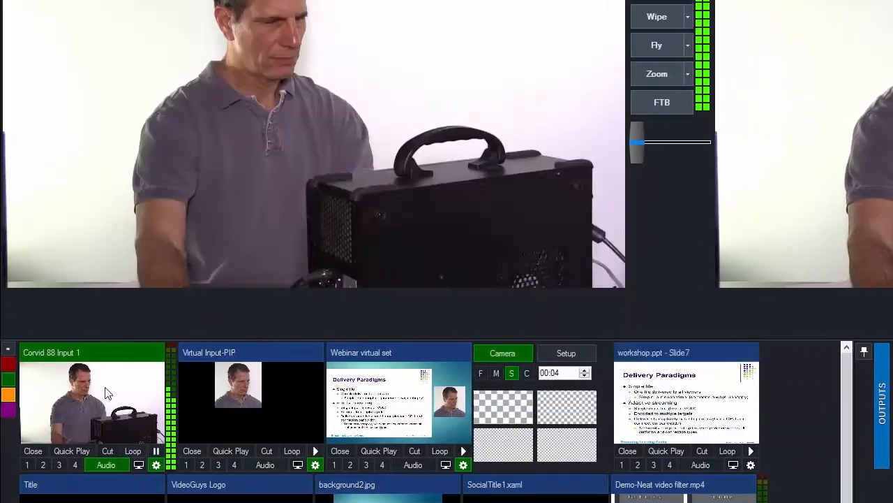
left_click(157, 465)
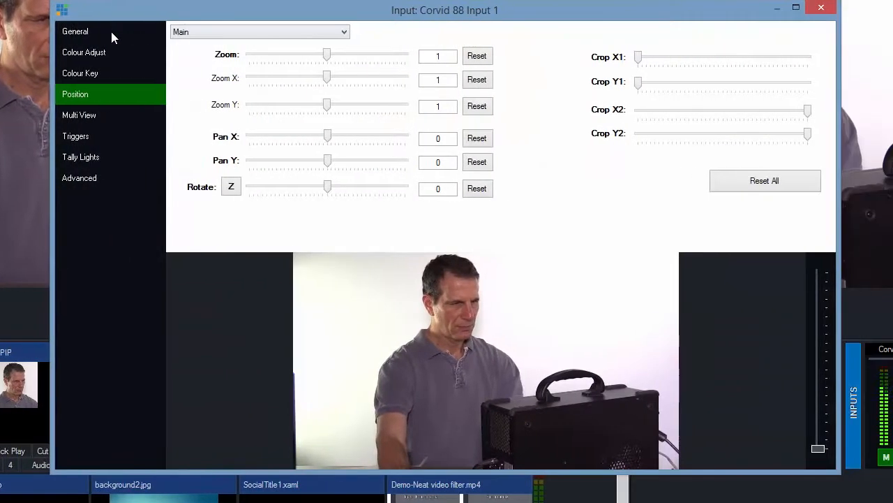
left_click(111, 32)
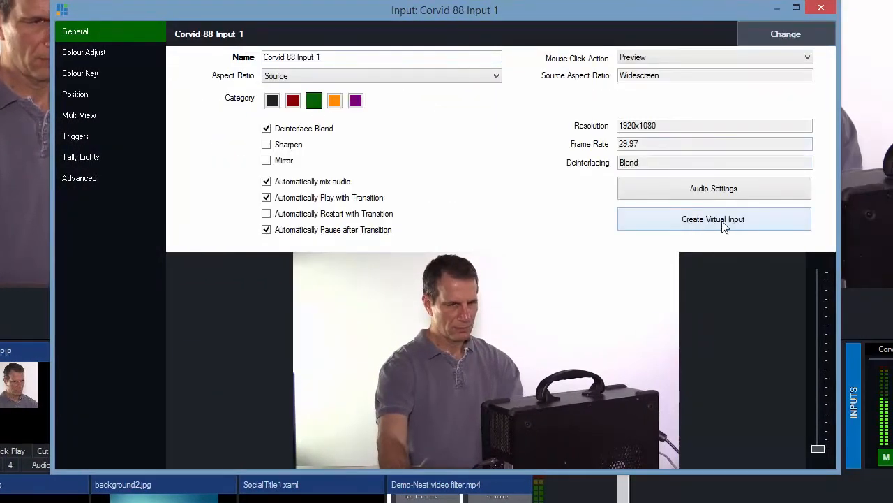
left_click(821, 7)
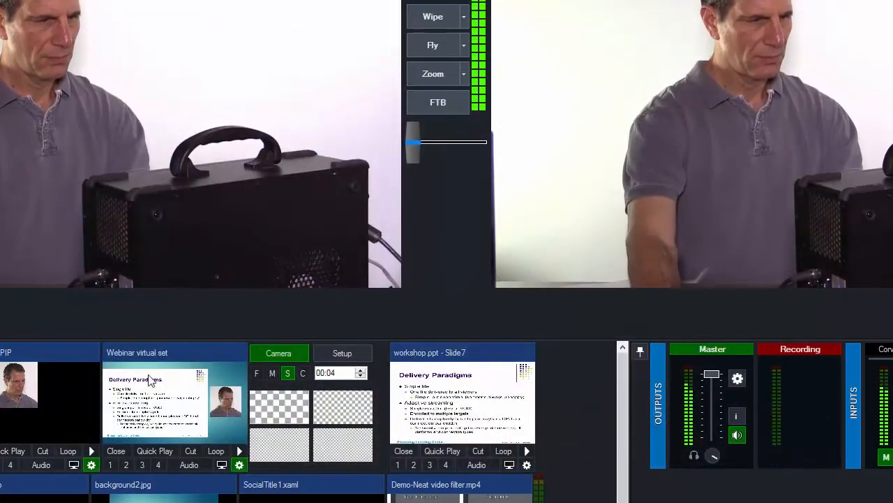
Preview Virtual Input-PIP and widen its cropped picture slightly by adjusting Crop X2 in its position settings
left_click(39, 379)
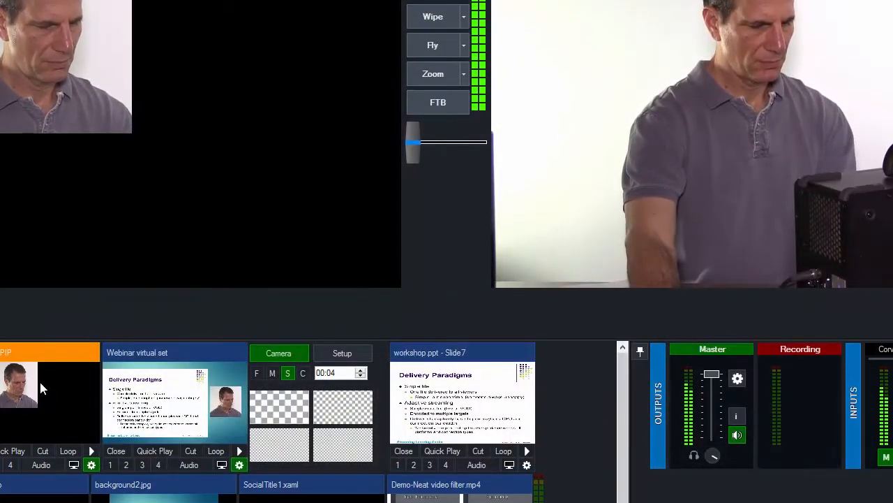
left_click(91, 464)
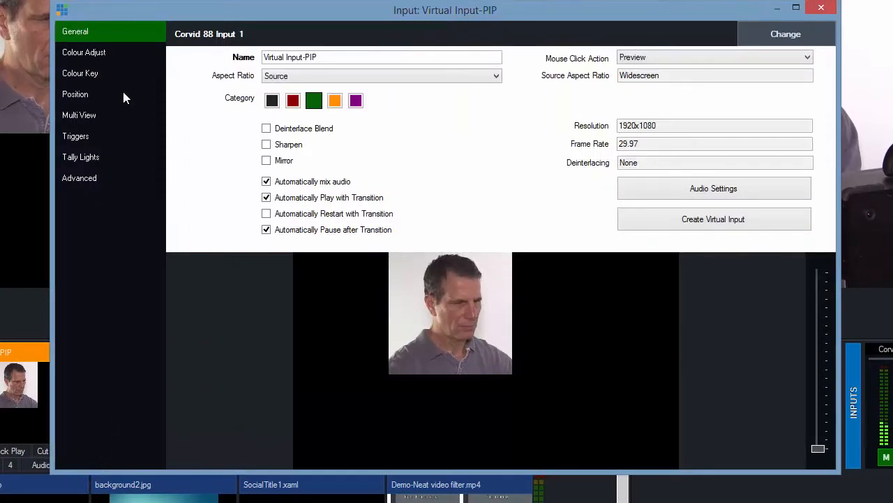
left_click(75, 94)
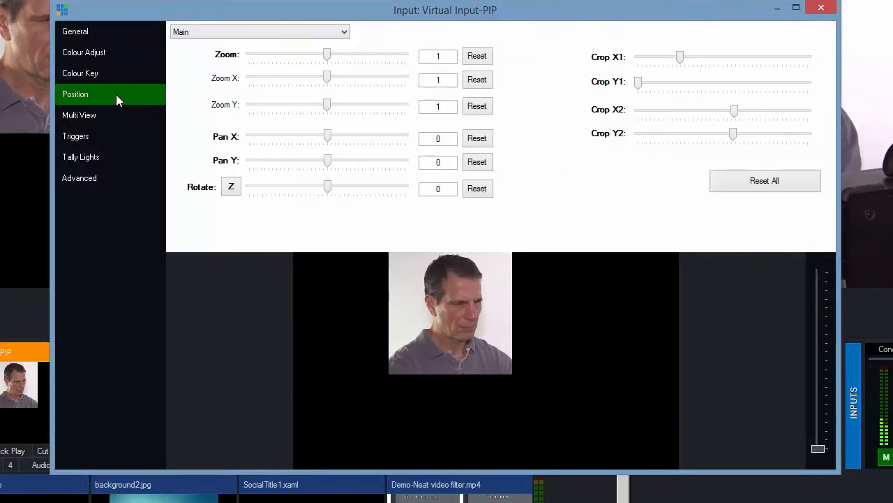
mouse_move(734, 112)
left_mouse_down()
mouse_move(762, 113)
mouse_move(744, 114)
left_mouse_up()
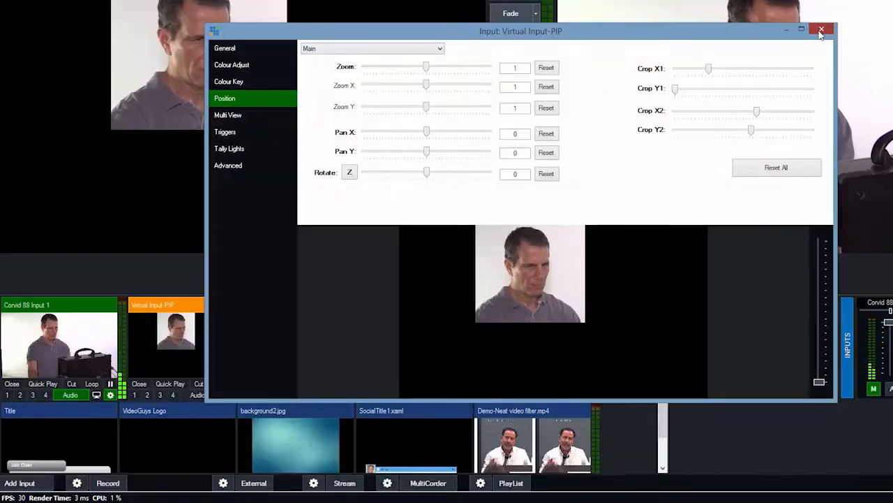
left_click(822, 7)
Add a desktop capture of hp-HP for display 1 at 1920 x 1080, MediumJPEG quality and 15 fps, and preview it
left_click(19, 483)
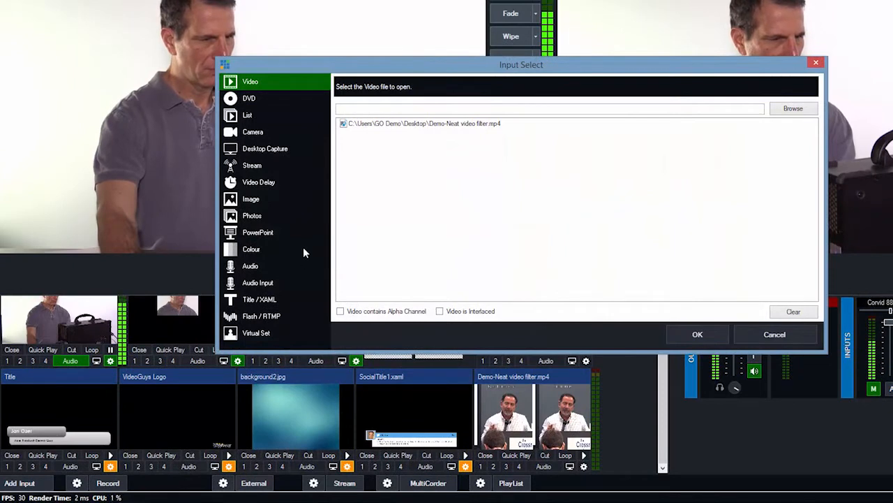
left_click(286, 149)
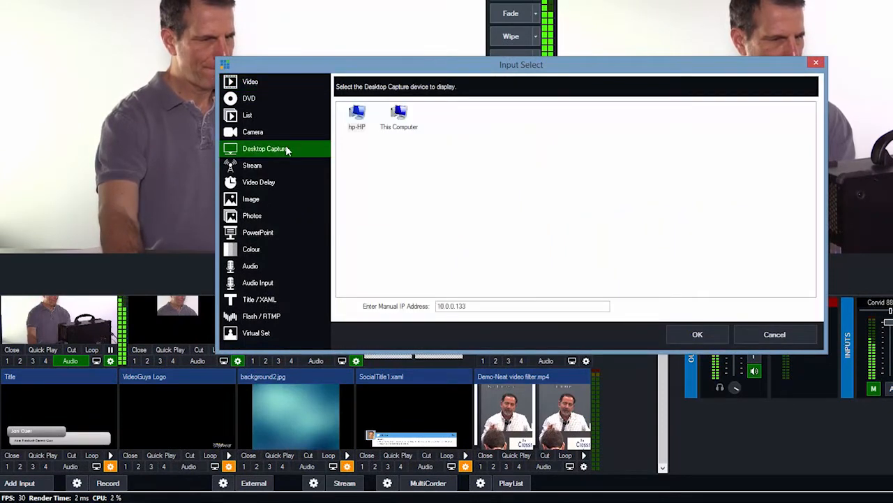
double_click(357, 115)
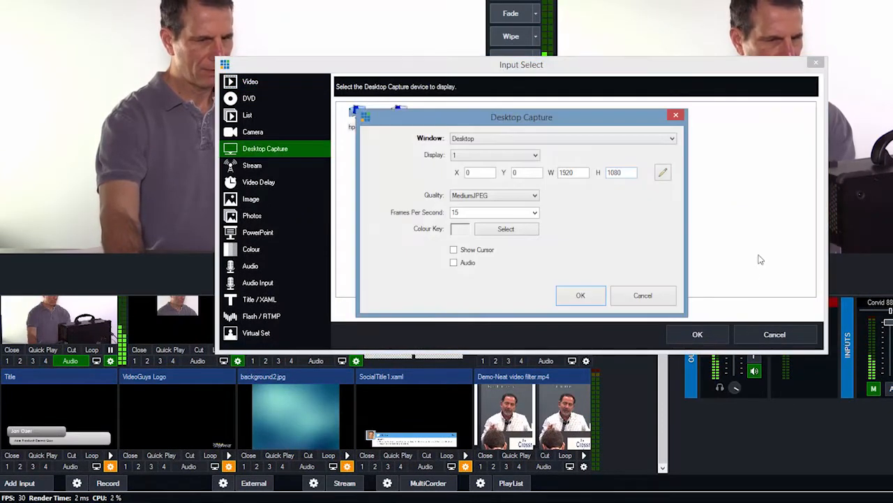
left_click(580, 295)
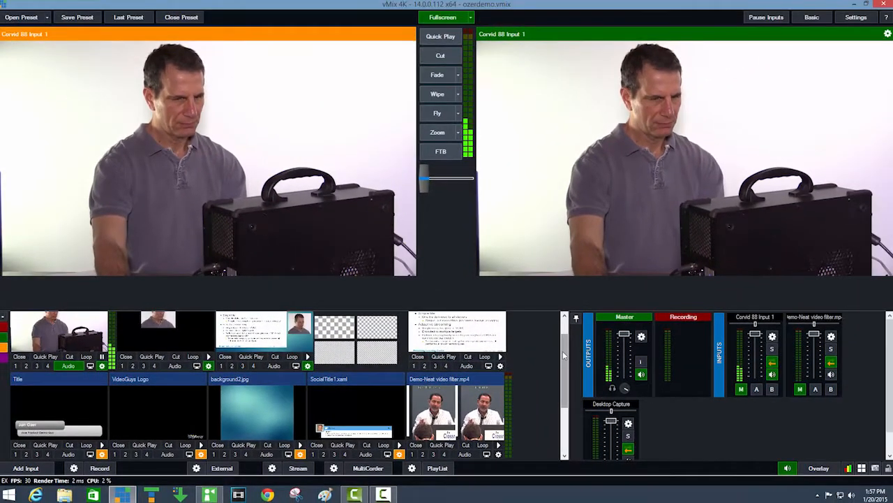
scroll(280, 405, "down", 2)
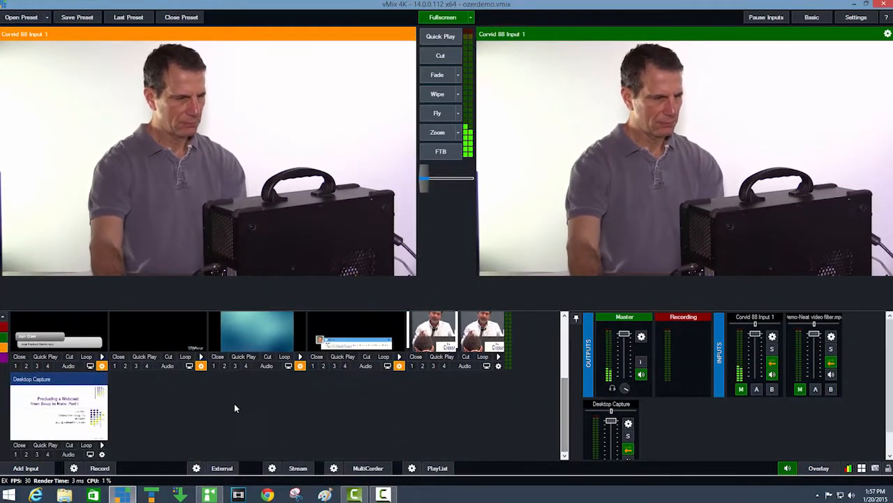
left_click(95, 414)
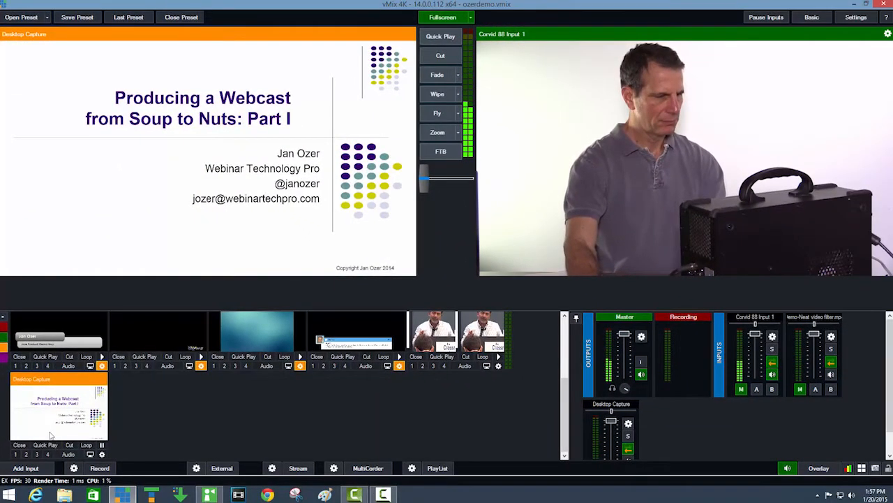
Review the photo and PowerPoint options for a new input, and dismiss the input selection
left_click(26, 468)
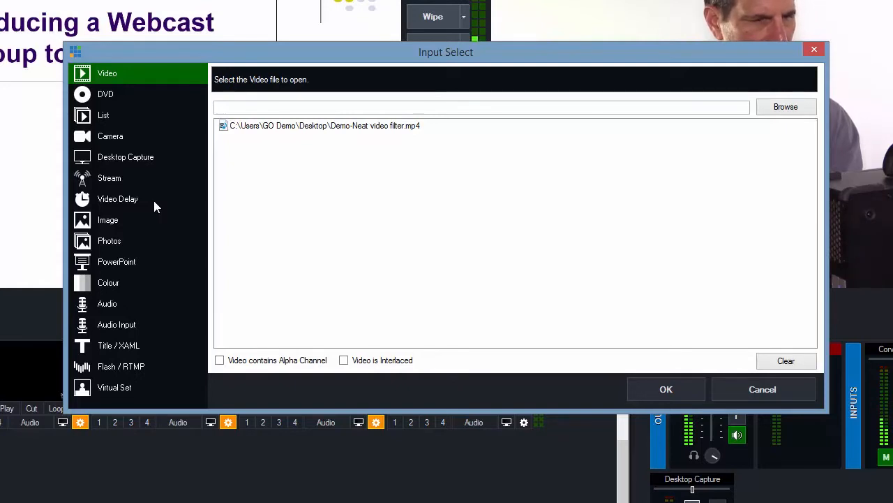
left_click_drag(150, 202, 166, 101)
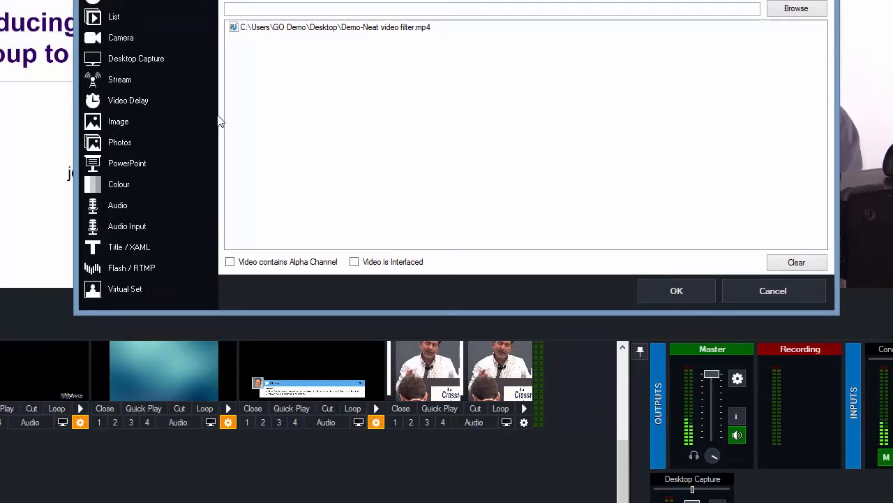
left_click(135, 143)
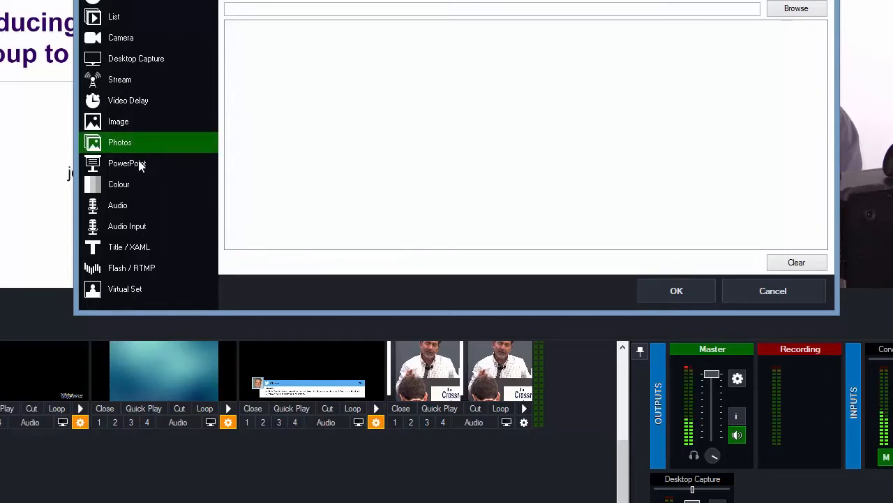
left_click(138, 163)
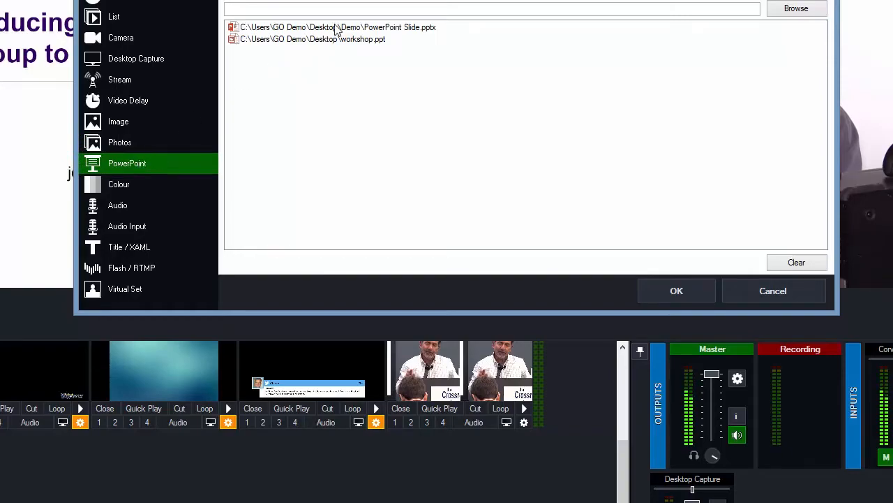
left_click(770, 292)
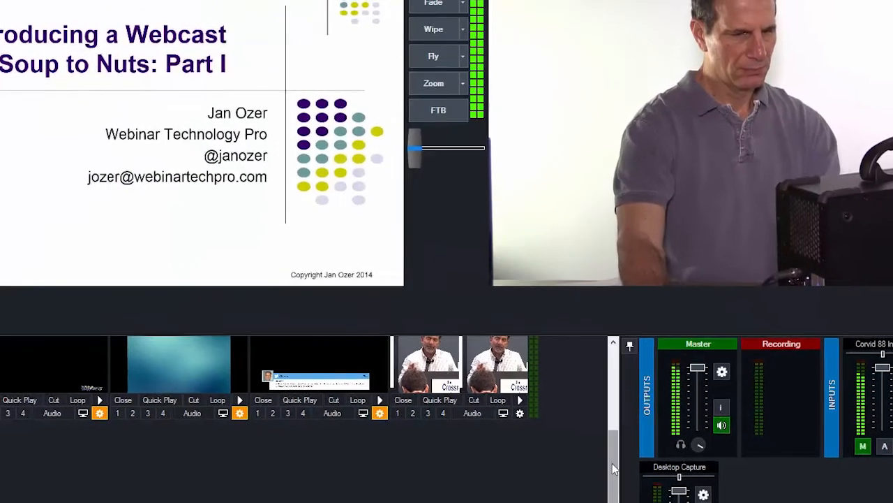
Preview the workshop.ppt input, move it to slide 8, and cut it to the live output
scroll(602, 418, "up", 2)
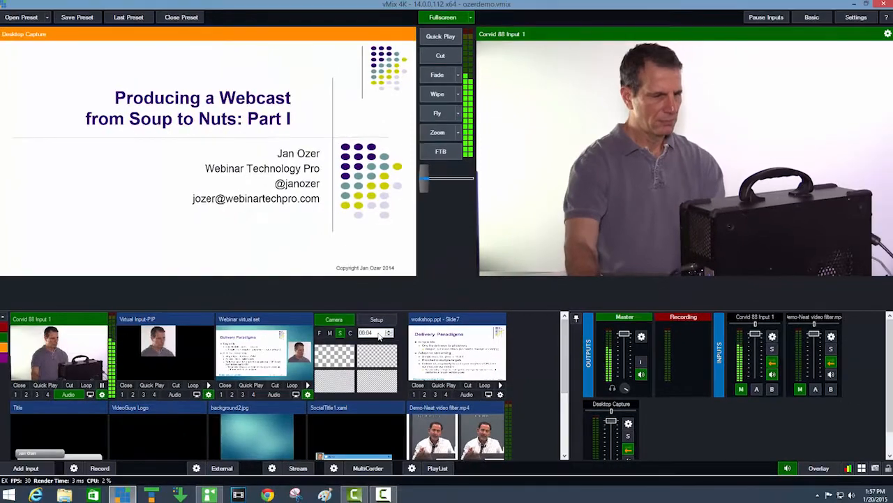
left_click(410, 338)
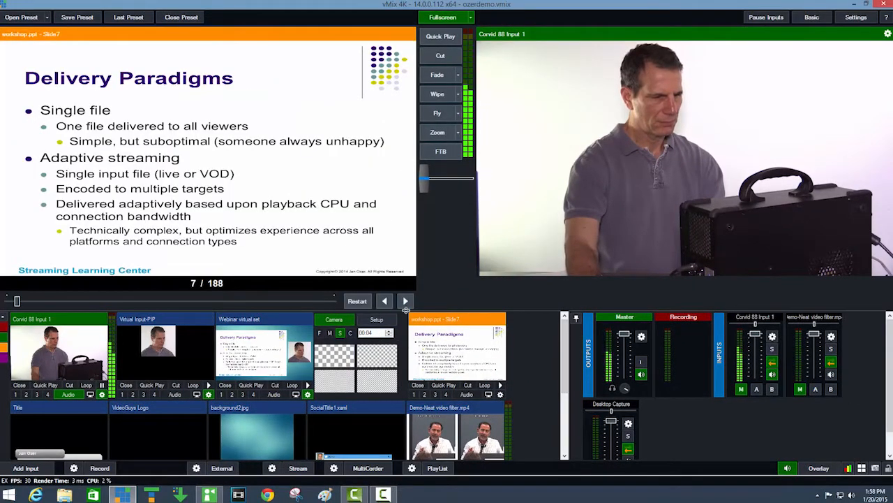
left_click(405, 301)
left_click(405, 301)
left_click(384, 301)
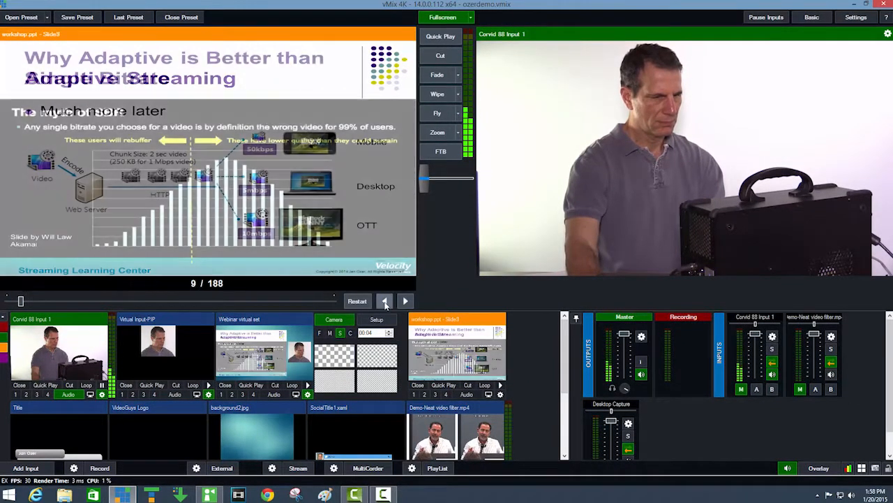
left_click(443, 57)
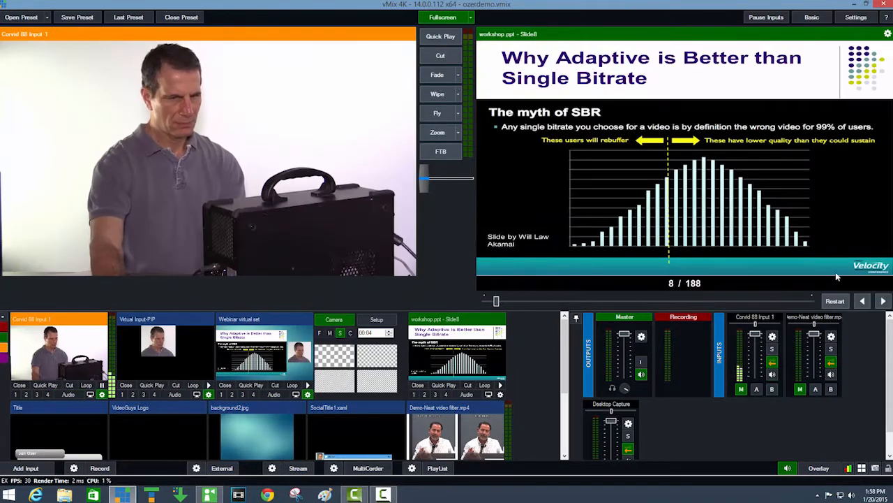
Move the live workshop.ppt presentation on to slide 9 and cut back to Corvid 88 Input 1
left_click(884, 301)
left_click(884, 301)
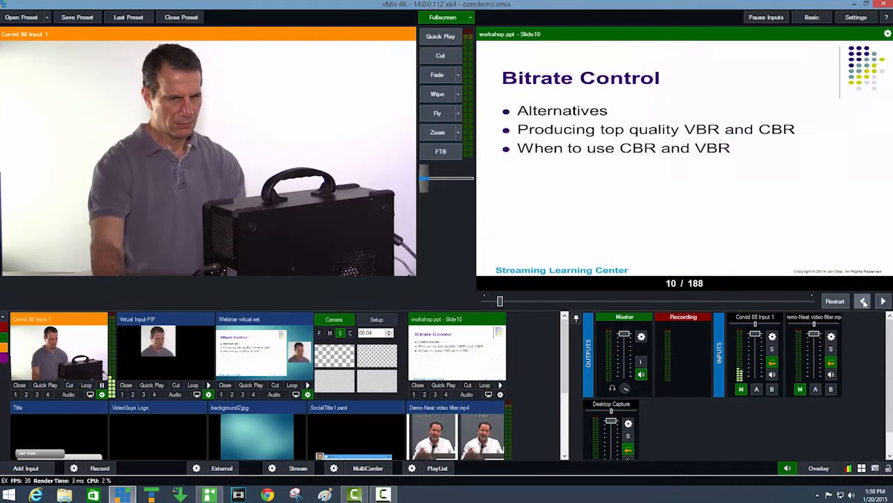
left_click(442, 56)
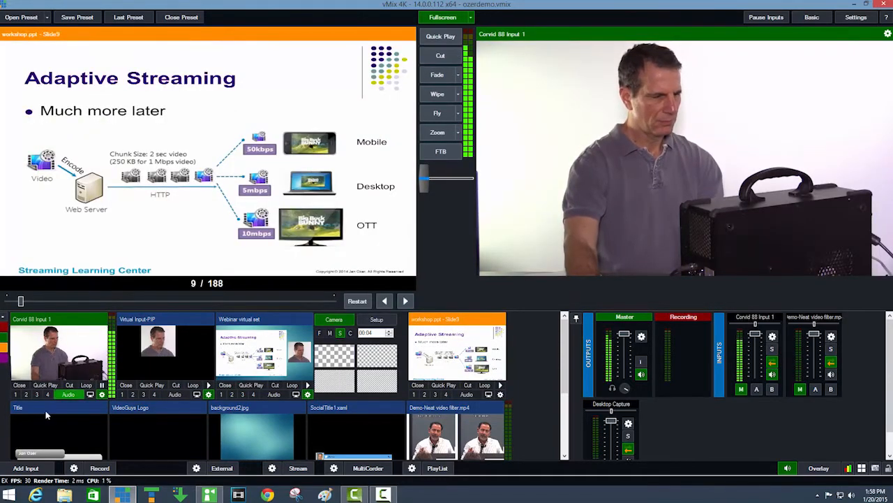
Check the devices offered for a new audio input
left_click(34, 469)
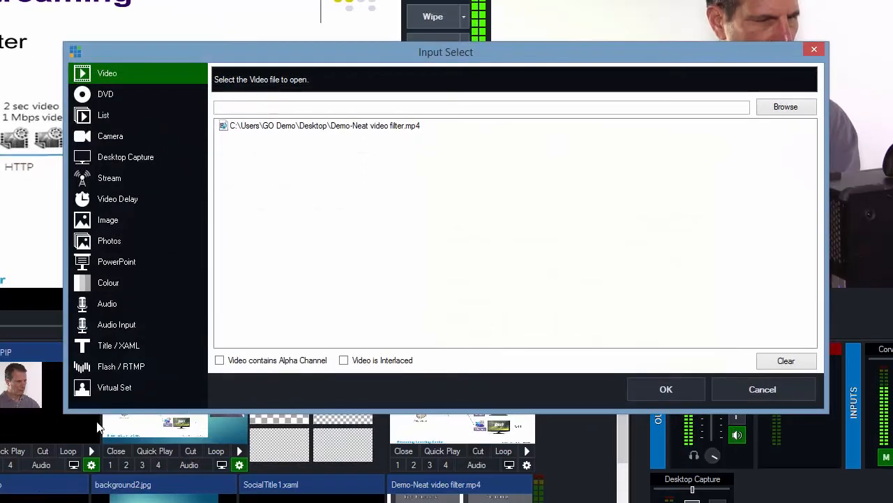
left_click(133, 325)
left_click(370, 81)
left_click(369, 81)
Review the title templates and virtual sets offered for a new input, and dismiss the input selection
left_click(118, 347)
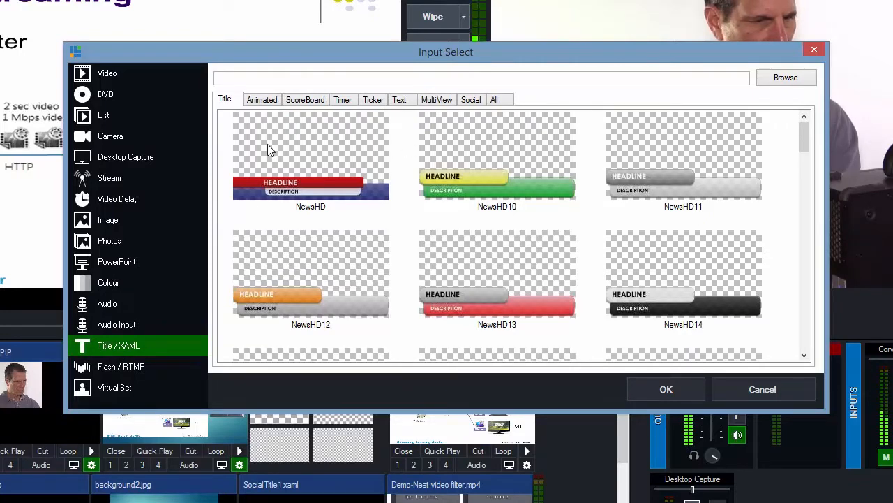
left_click(139, 389)
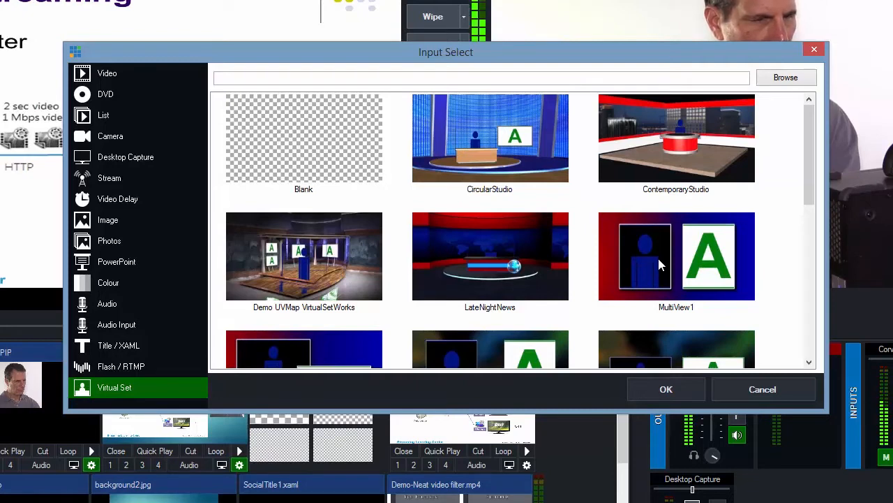
left_click(331, 172)
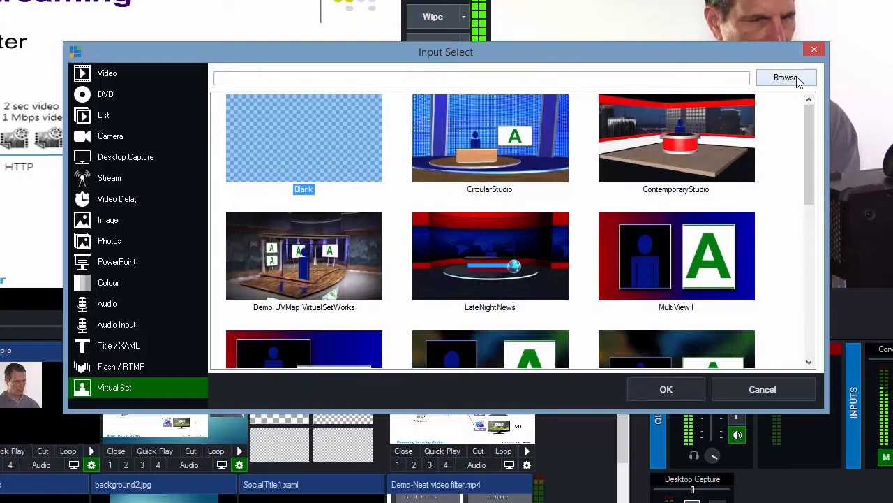
left_click(814, 51)
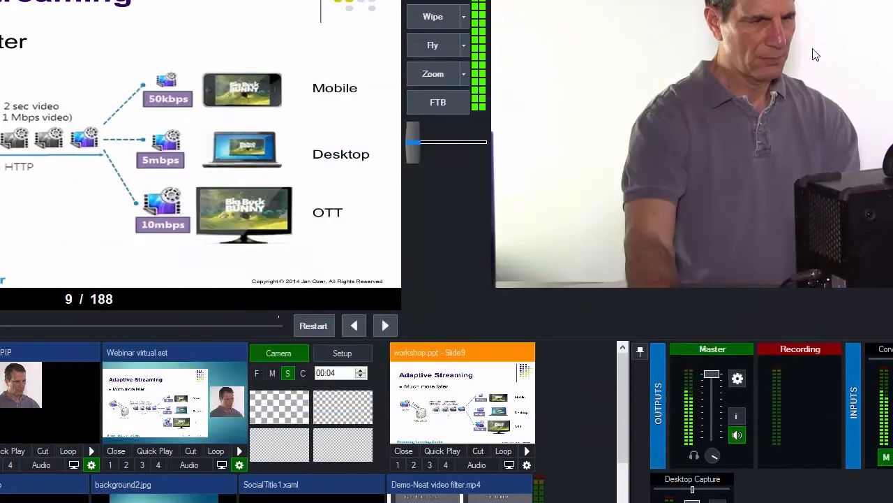
Preview the Webinar virtual set and open its Multi View settings
left_click(213, 398)
left_click(239, 465)
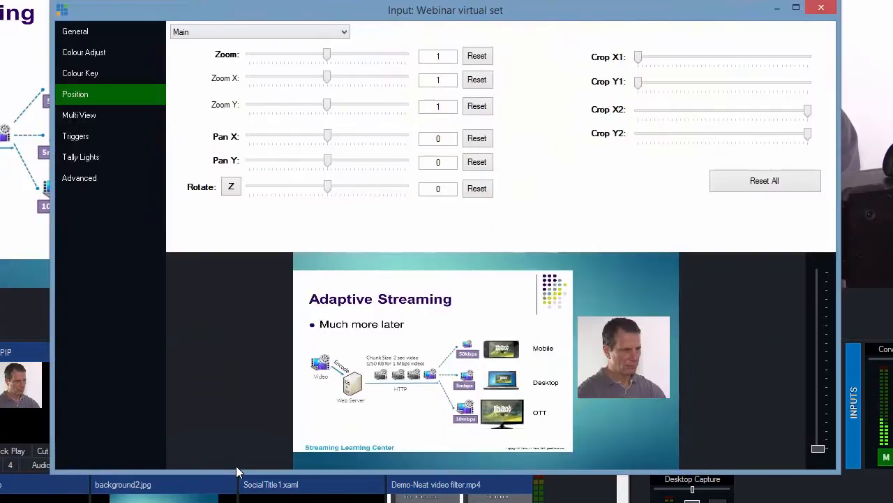
left_click(137, 117)
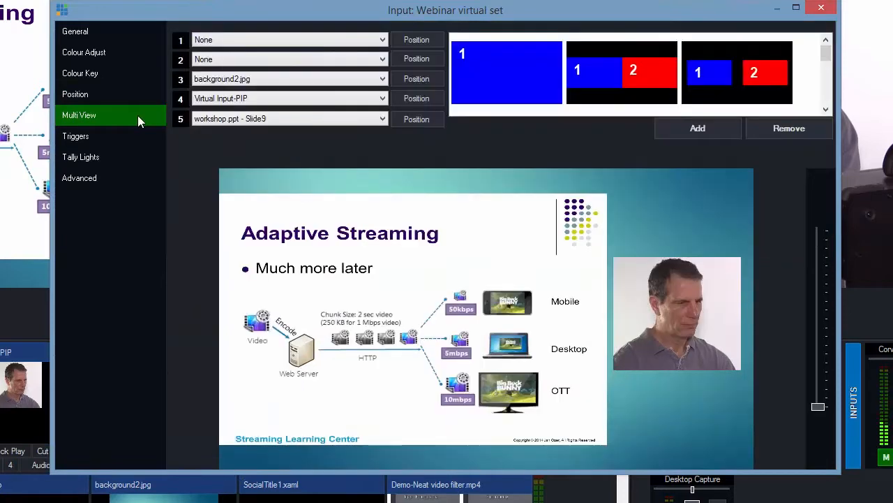
Examine the sources offered for Multi View layers 3, 4 and 5 of the Webinar virtual set, and close its settings
left_click(290, 81)
left_click(291, 84)
left_click(315, 102)
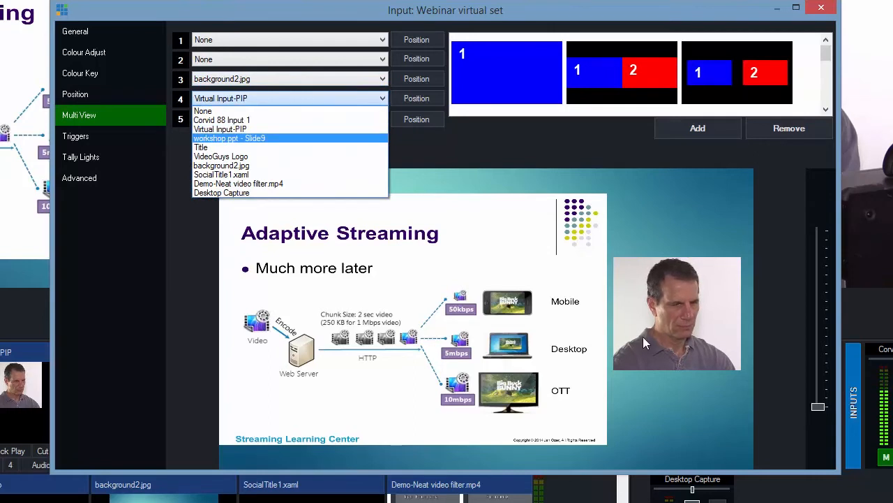
left_click(311, 91)
left_click(305, 114)
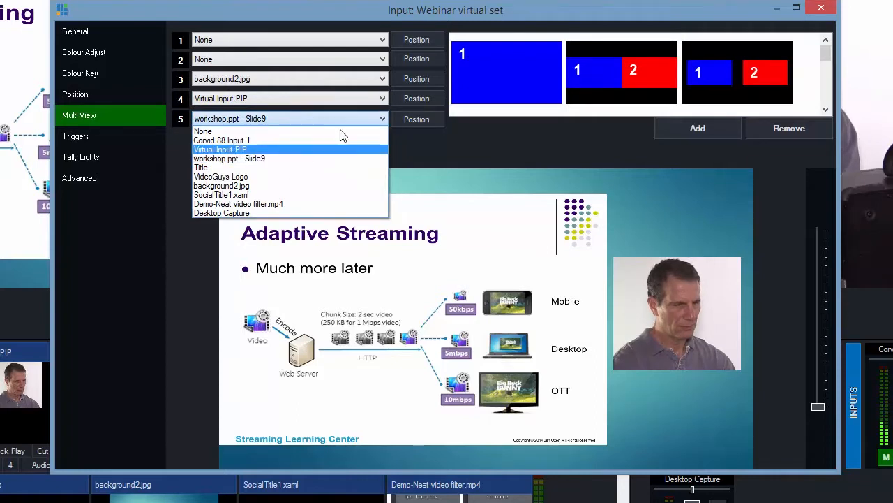
left_click(441, 143)
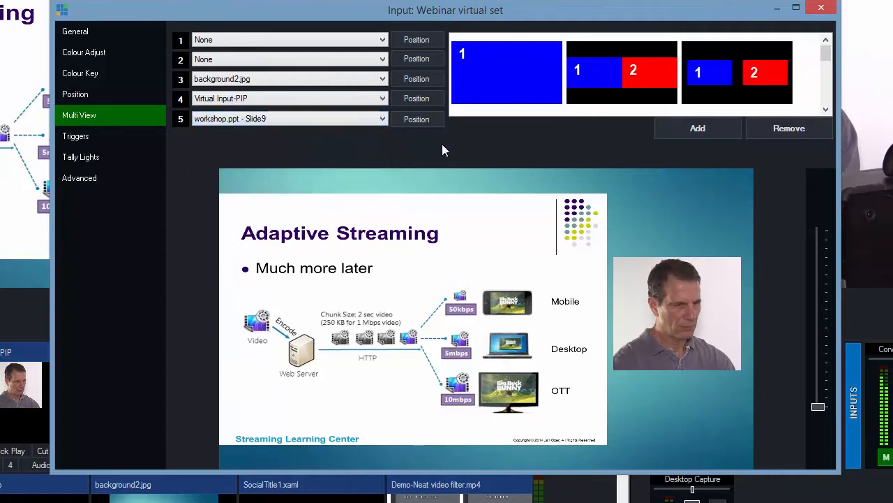
left_click(133, 95)
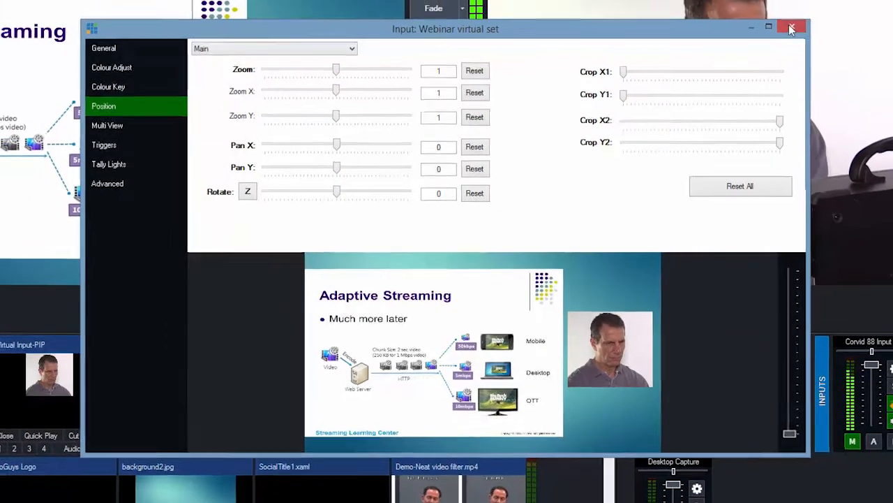
left_click(821, 9)
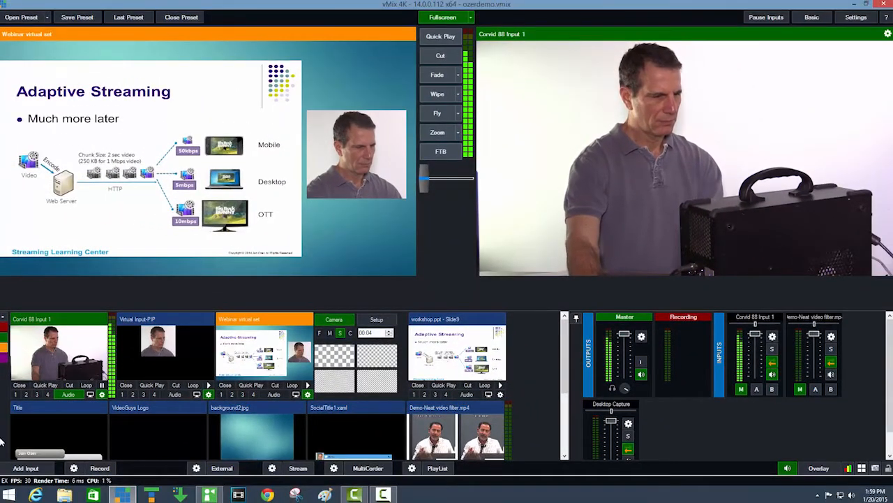
Add a 20-second Video Delay input with Output as source, 1920x1080 resolution and the Grass Valley HQX codec
left_click(28, 468)
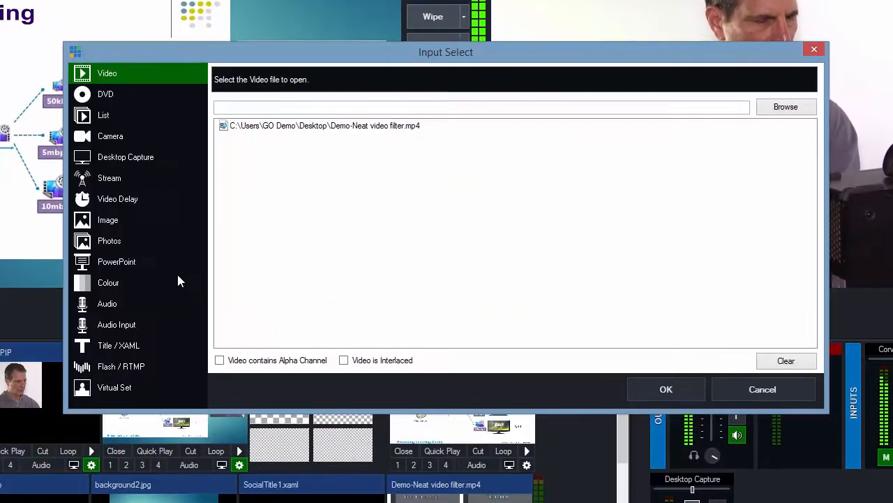
left_click(139, 201)
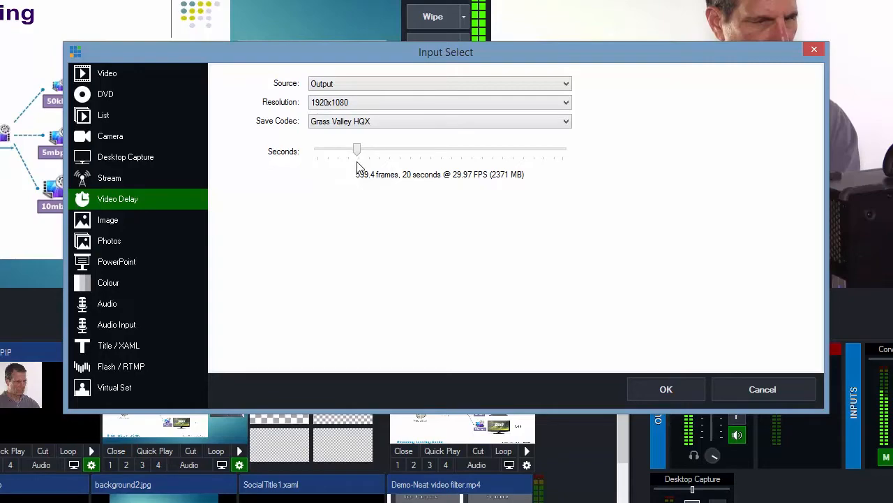
left_click(664, 388)
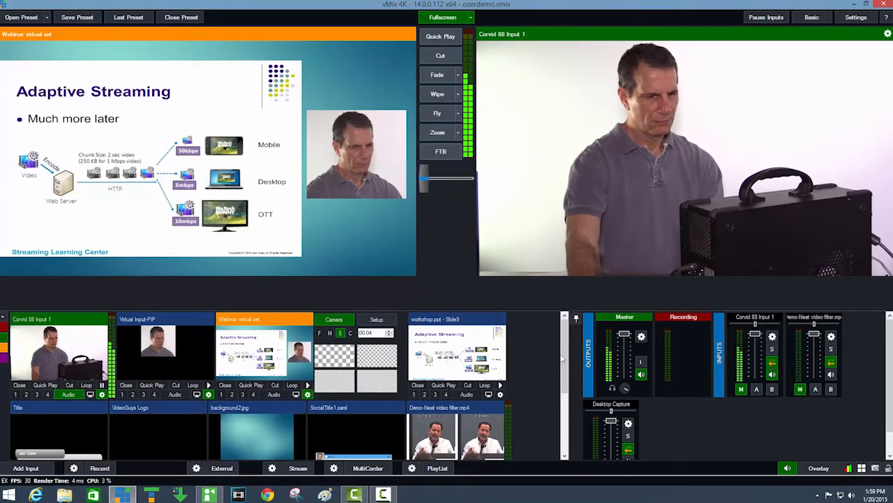
Stop the recording of the Delay - Output input
scroll(569, 412, "down", 2)
left_click_drag(566, 407, 565, 423)
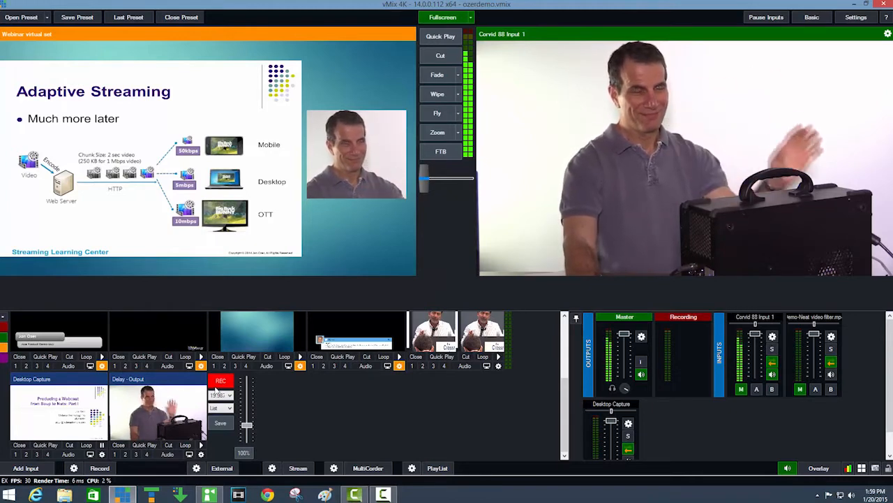
left_click(222, 381)
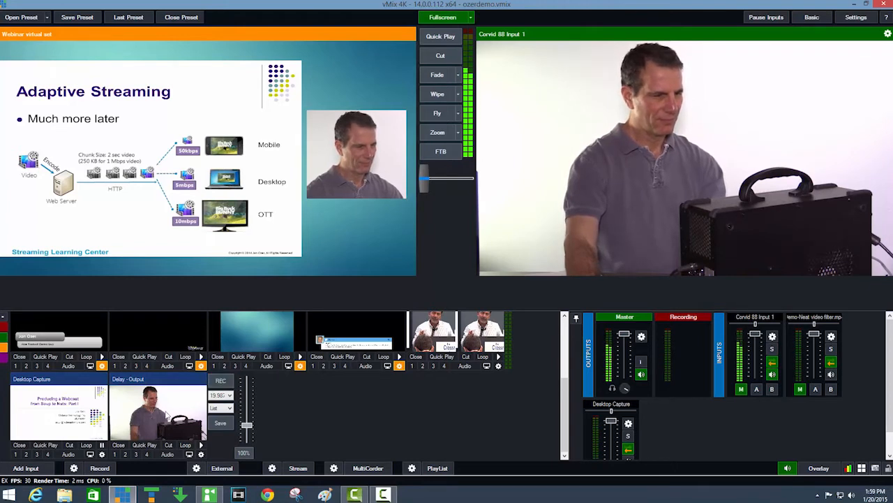
Cue Delay - Output to about 14 seconds and cut it to the live output, fading back to Corvid 88 Input 1
left_click(173, 411)
left_click(303, 301)
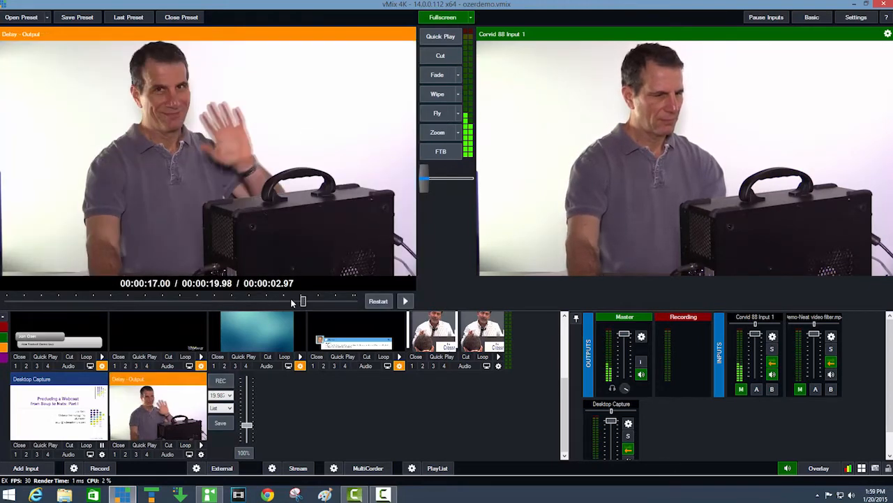
left_click(277, 301)
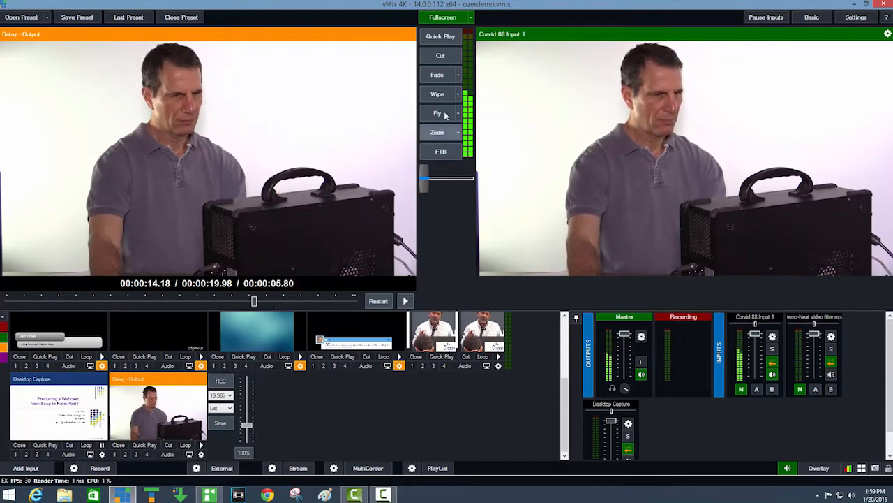
left_click(439, 57)
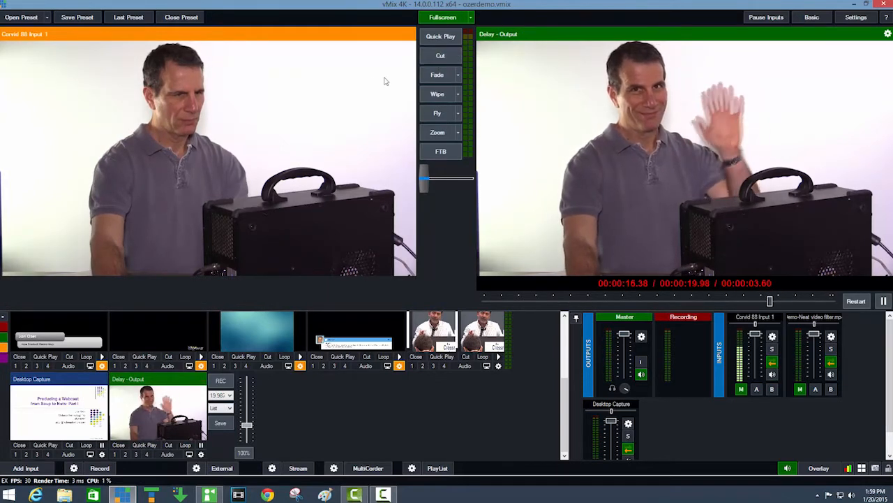
left_click(440, 75)
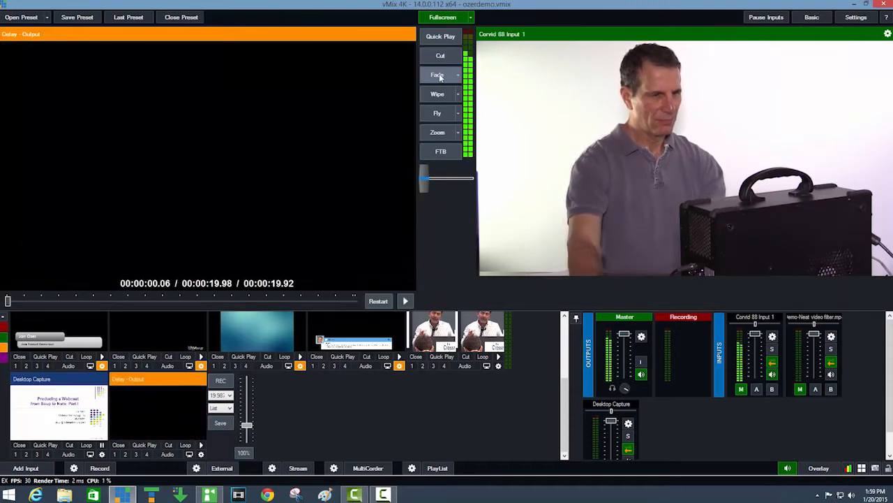
Restart the Delay - Output recording and preview the Webinar virtual set
left_click(222, 382)
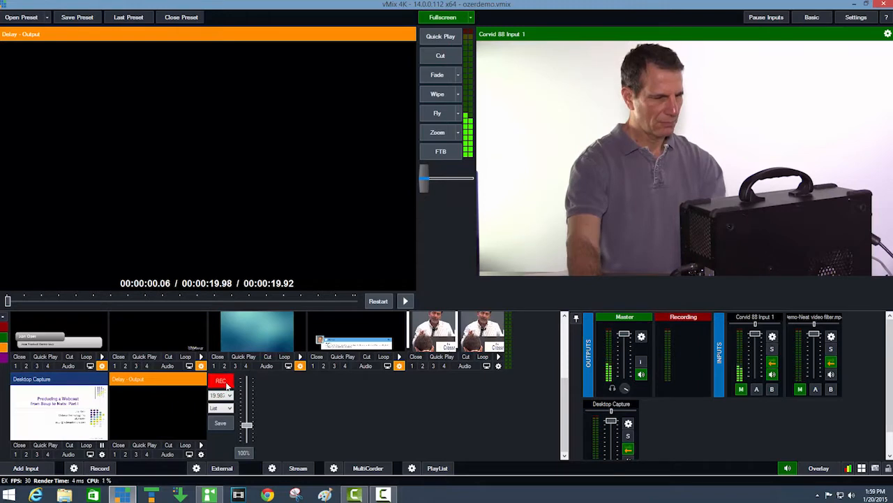
scroll(520, 390, "up", 2)
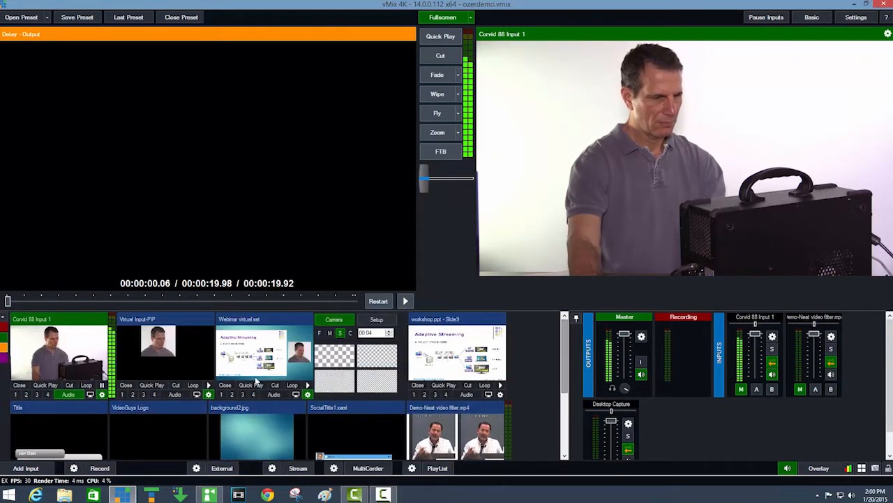
left_click(265, 349)
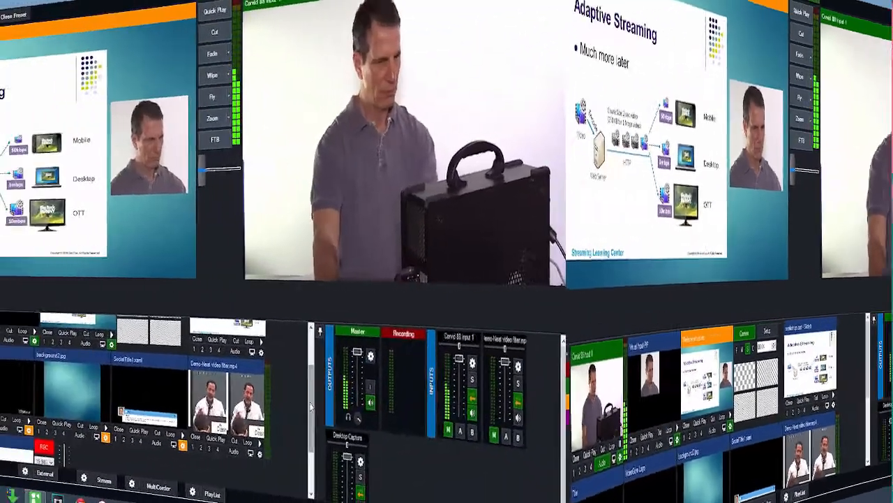
Switch to vMix Social to examine its settings for SocialTitle1.xaml, and return to vMix
key("alt+Tab")
key("alt+Tab")
key("alt+Tab")
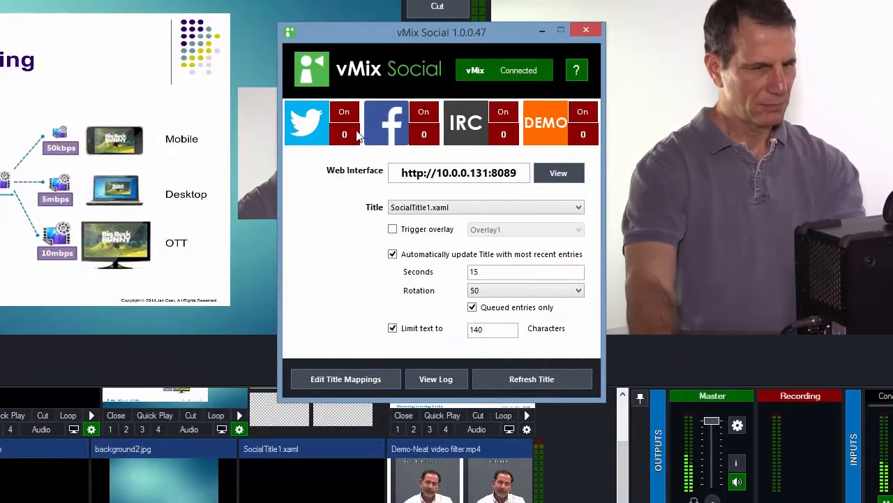
left_click(227, 342)
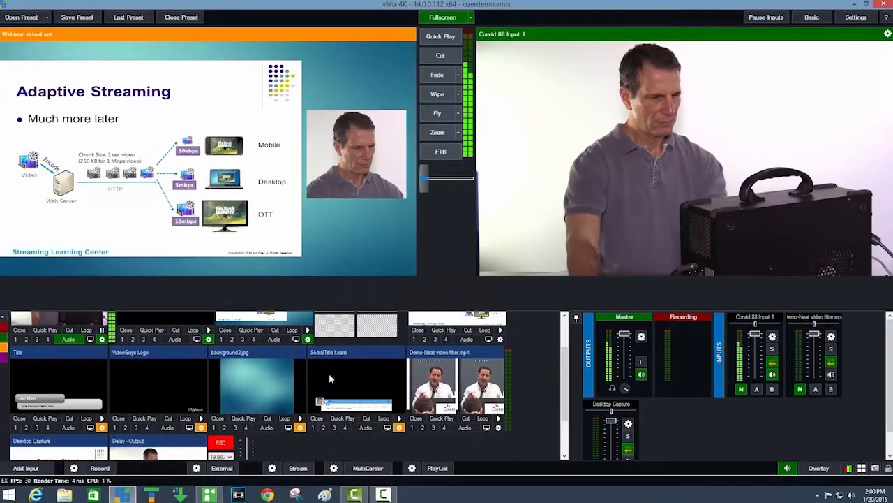
Preview SocialTitle1.xaml and show it briefly as overlay 1 on the live output before taking it off
left_click(271, 490)
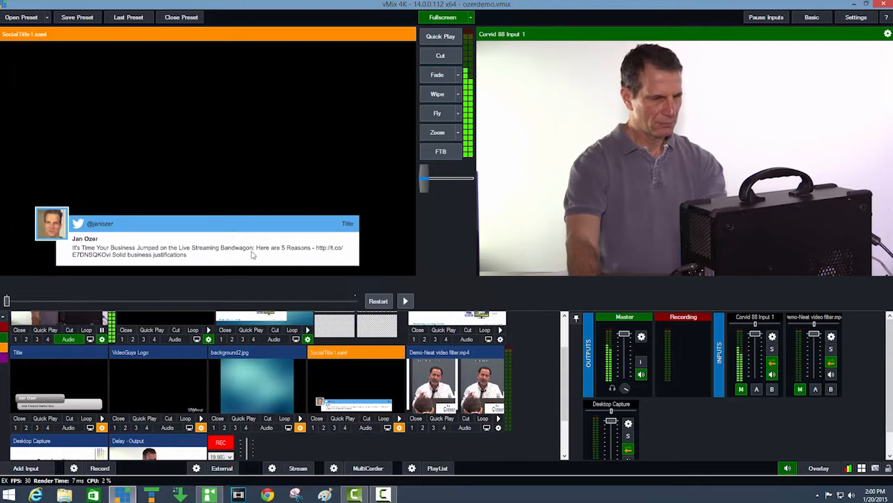
left_click(314, 427)
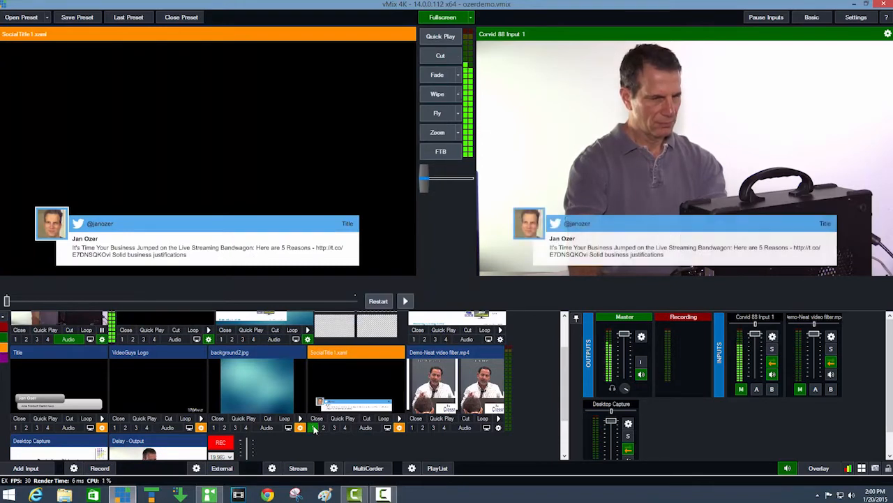
left_click(314, 427)
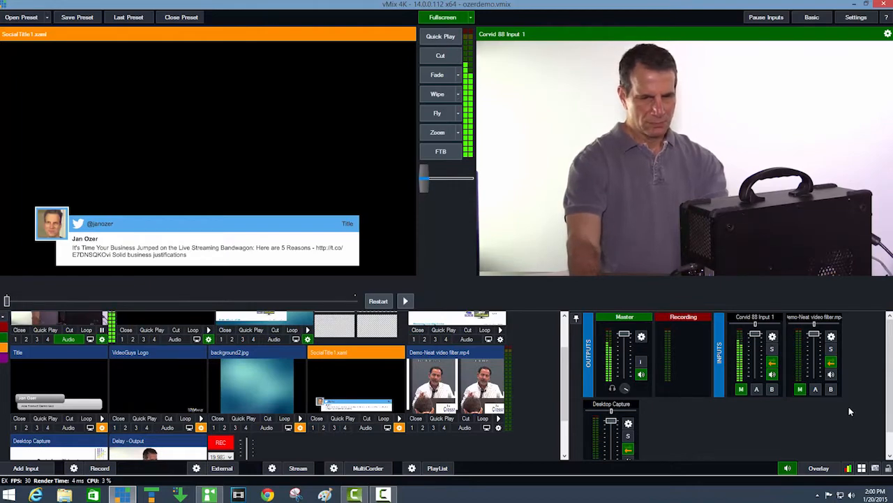
Review the number, type and effect options in the overlay settings, keeping overlay 1 as Fullscreen with Fade
left_click(822, 468)
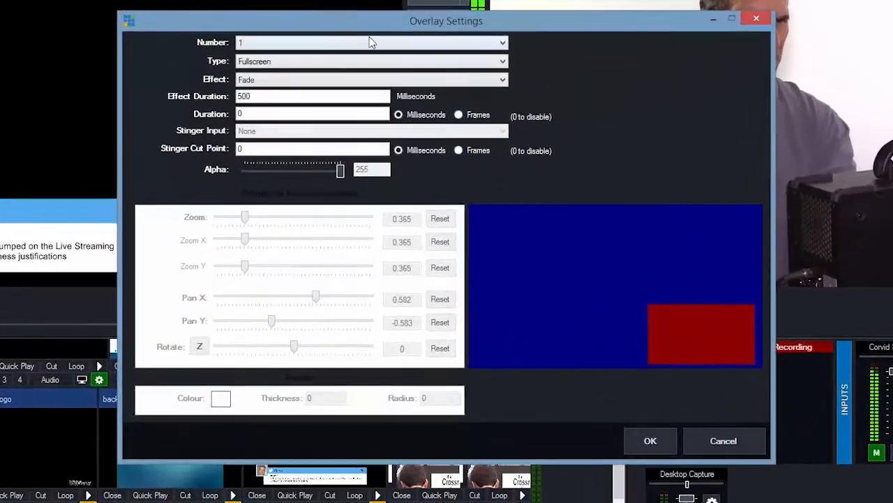
left_click(388, 109)
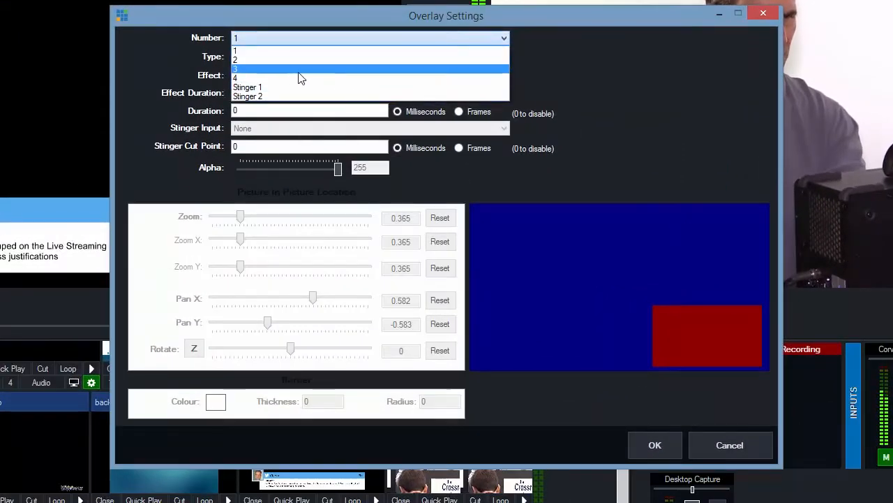
left_click(285, 42)
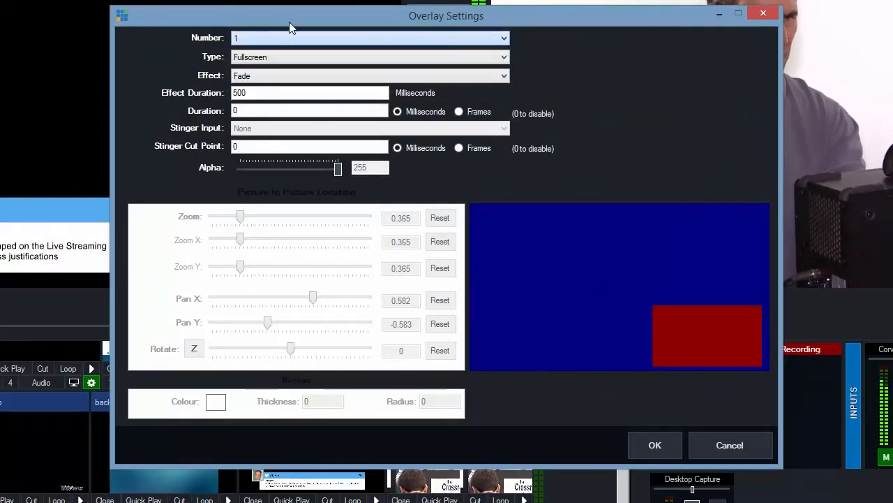
left_click(290, 57)
left_click(290, 68)
left_click(295, 77)
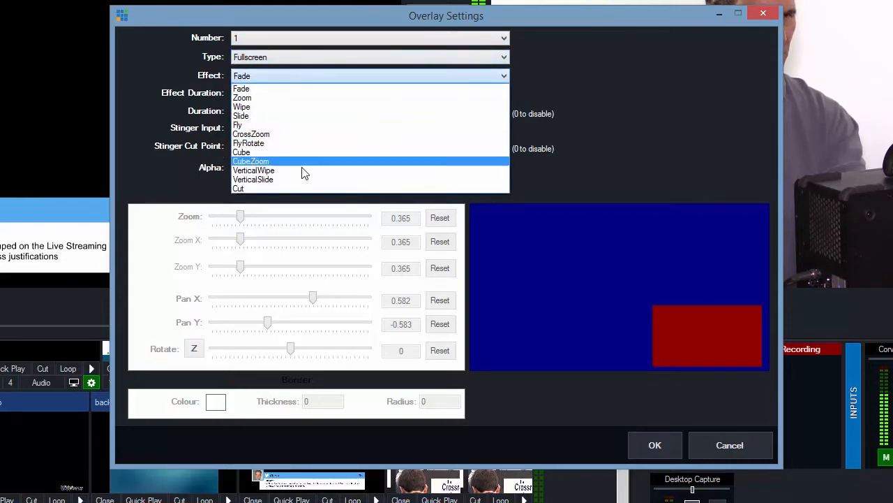
left_click(302, 76)
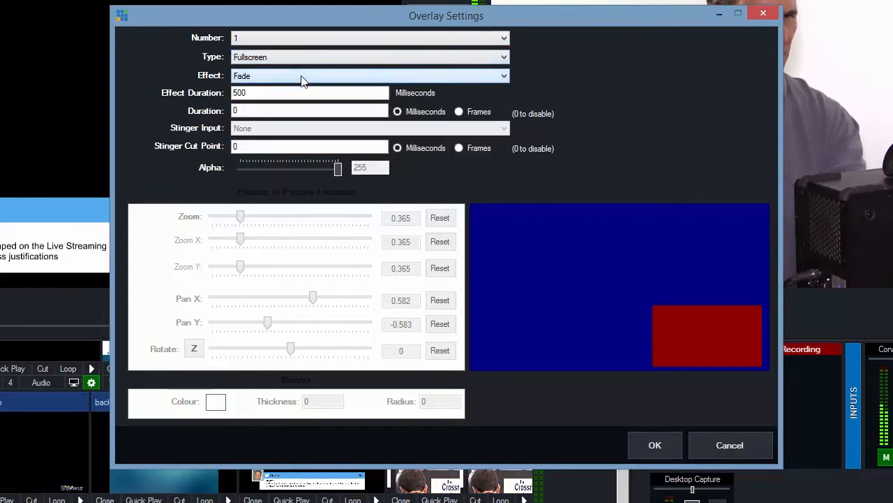
left_click(655, 444)
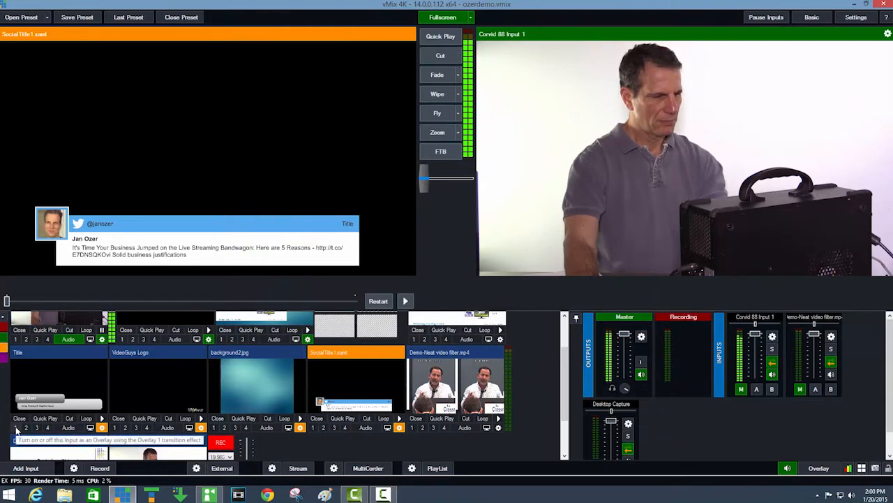
Show the Title input as overlay 1 on the live Corvid 88 Input 1
left_click(16, 428)
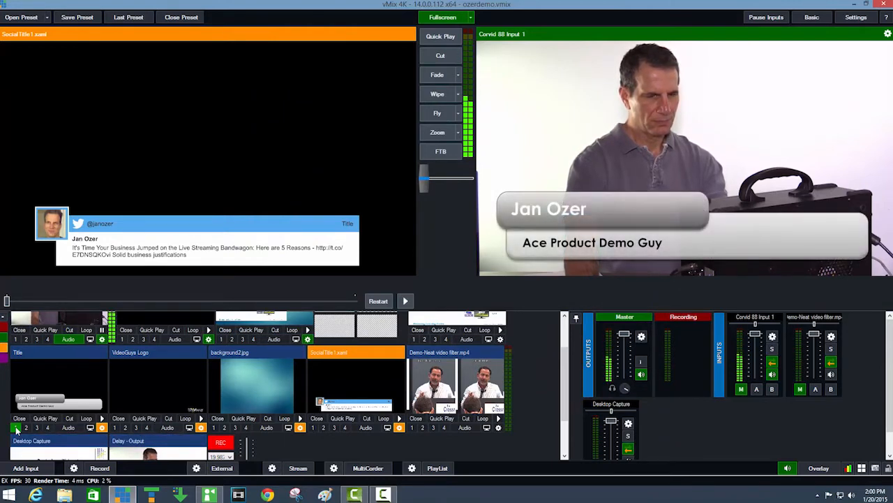
Cycle the live overlays from VideoGuys Logo on overlay 2 to the Title and finally SocialTitle1.xaml on overlay 1
left_click(16, 428)
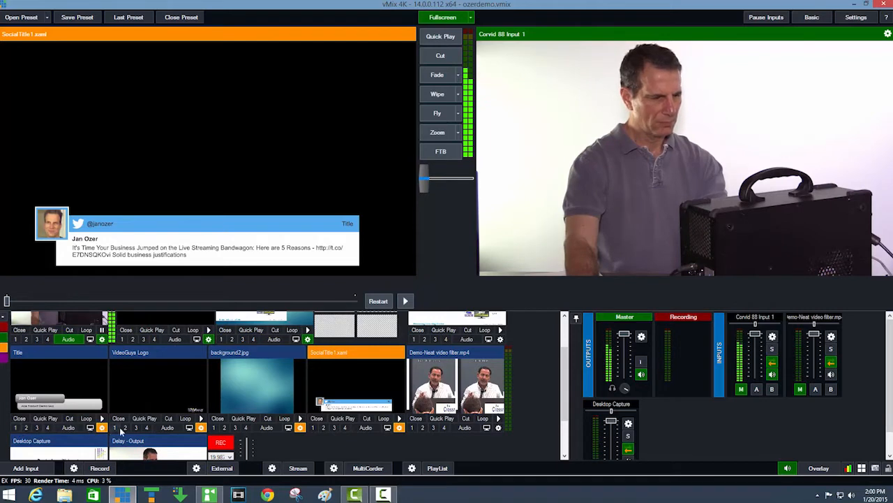
left_click(126, 428)
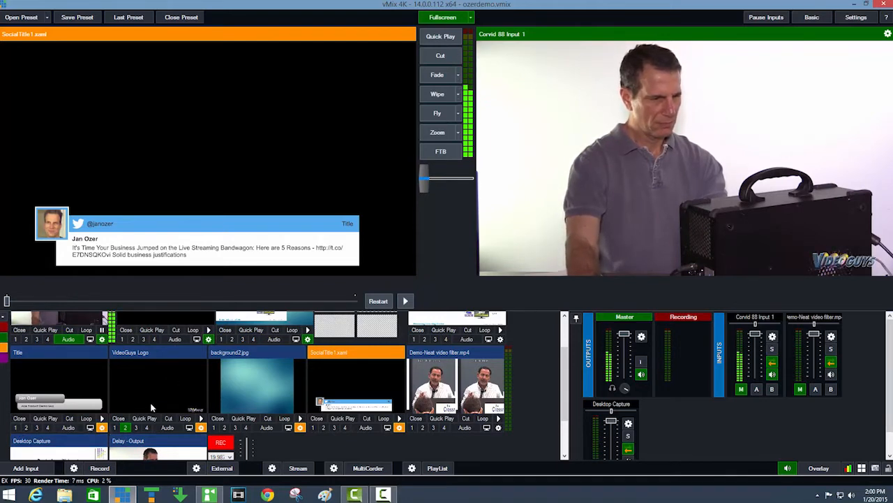
left_click(126, 427)
left_click(15, 428)
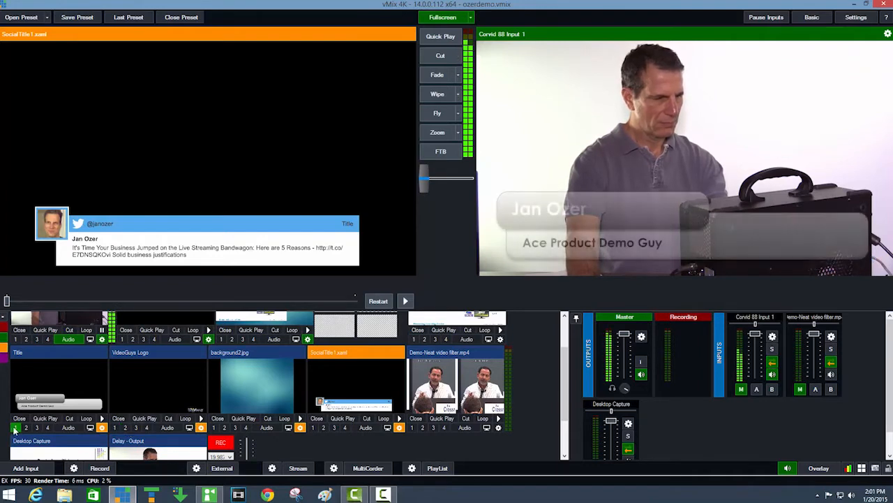
left_click(314, 427)
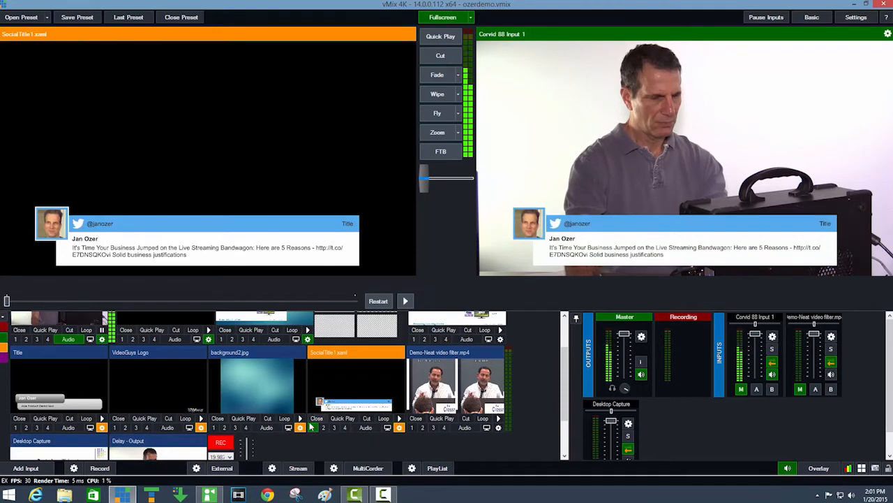
Choose MultiView as the fullscreen output for Display 1
left_click(470, 17)
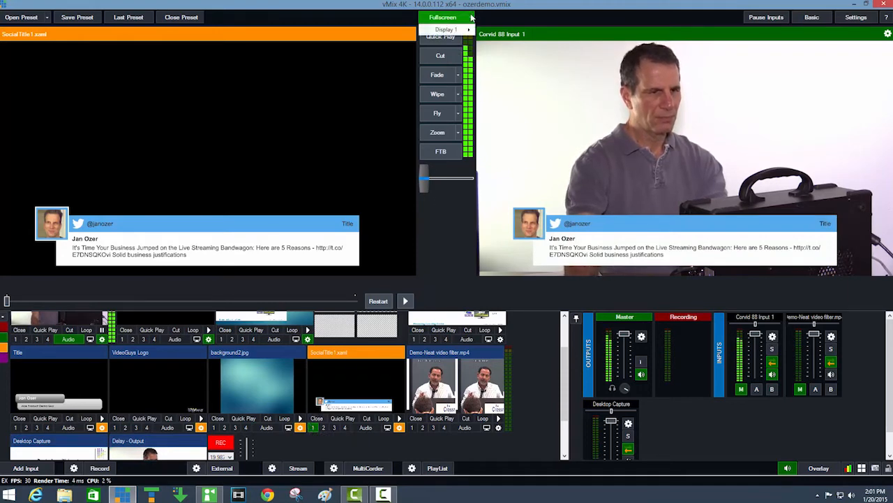
mouse_move(466, 32)
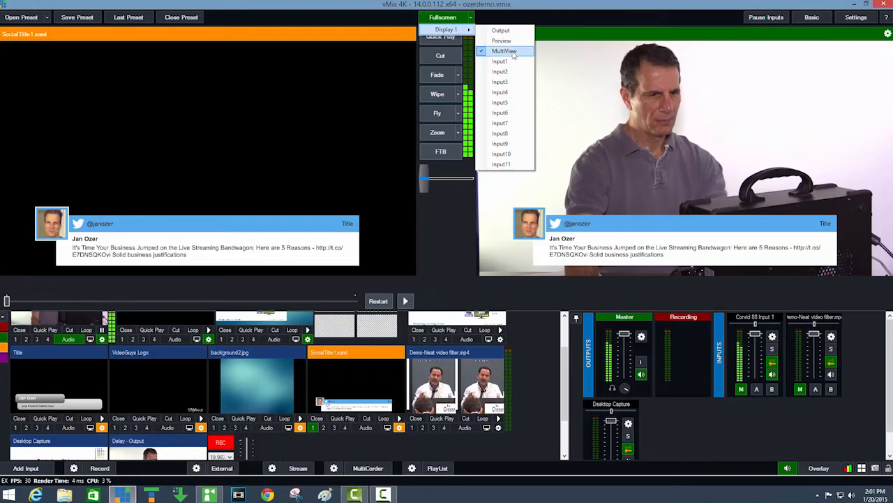
left_click(504, 51)
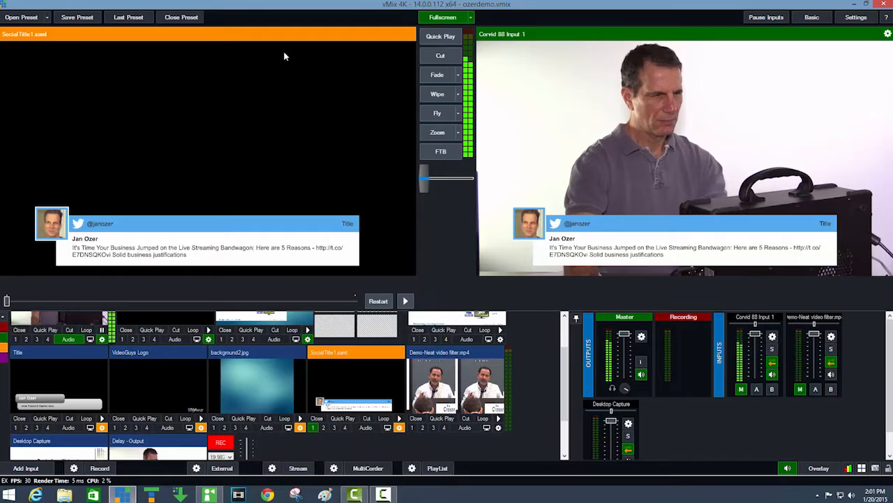
Save the current preset over the existing ozerdemo.vmix file in the Demo folder
left_click(75, 19)
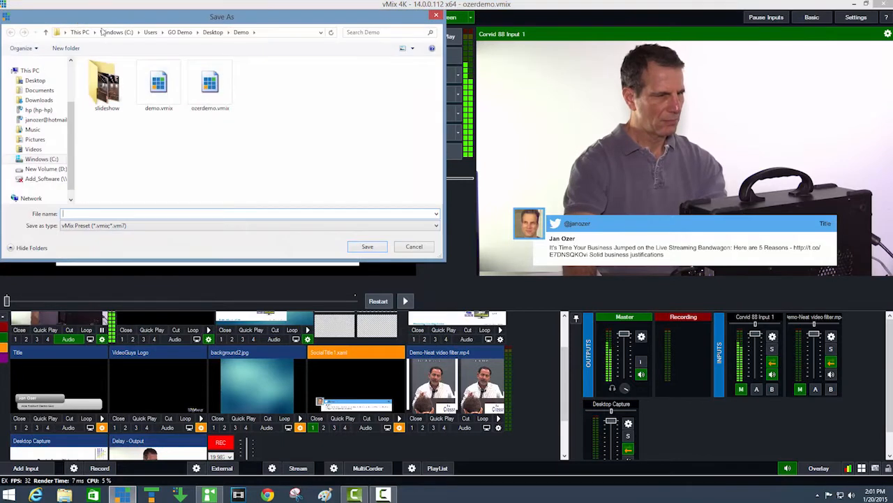
left_click(215, 96)
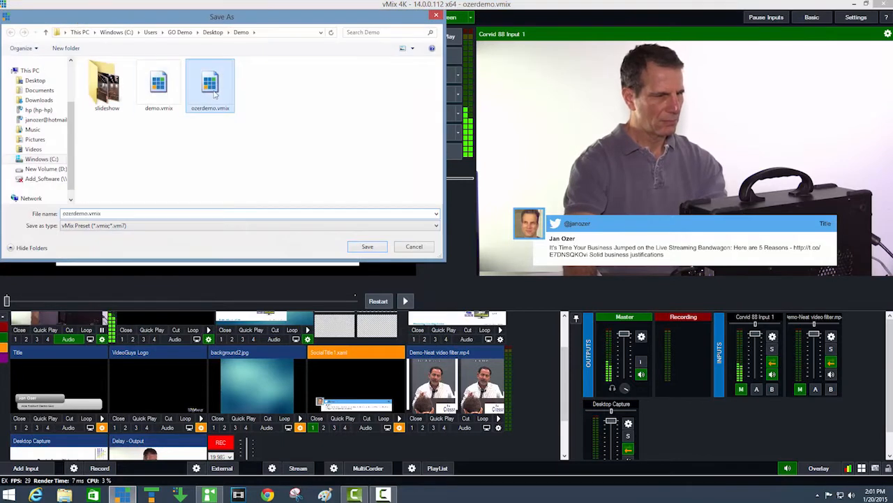
left_click(368, 247)
left_click(475, 249)
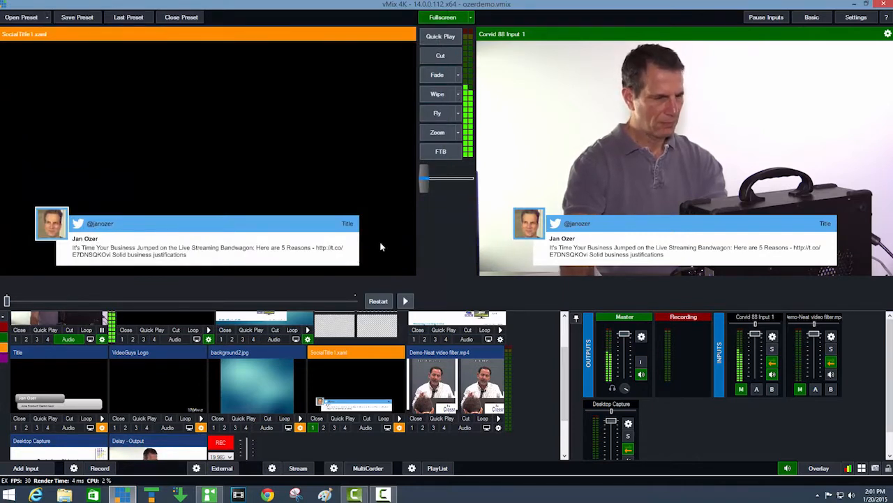
Review the AVI recording setup and its codec choices, keeping Grass Valley HQX
left_click(74, 467)
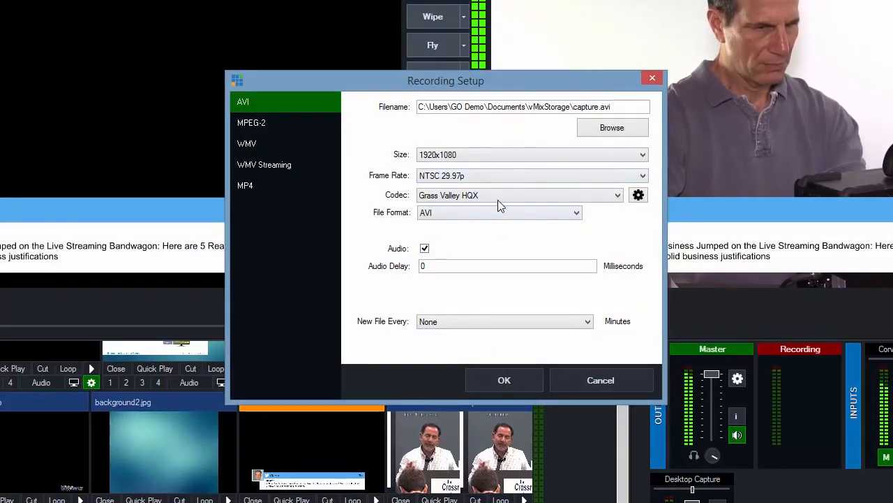
left_click(500, 197)
left_click(498, 197)
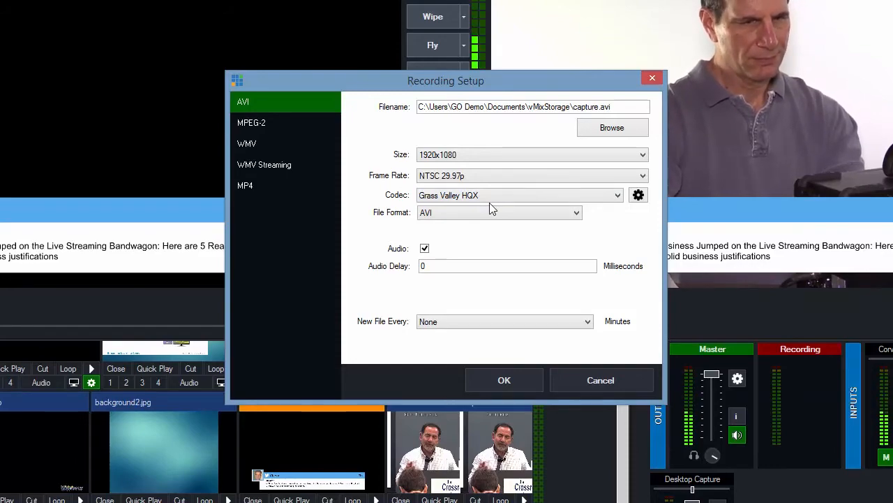
left_click(495, 384)
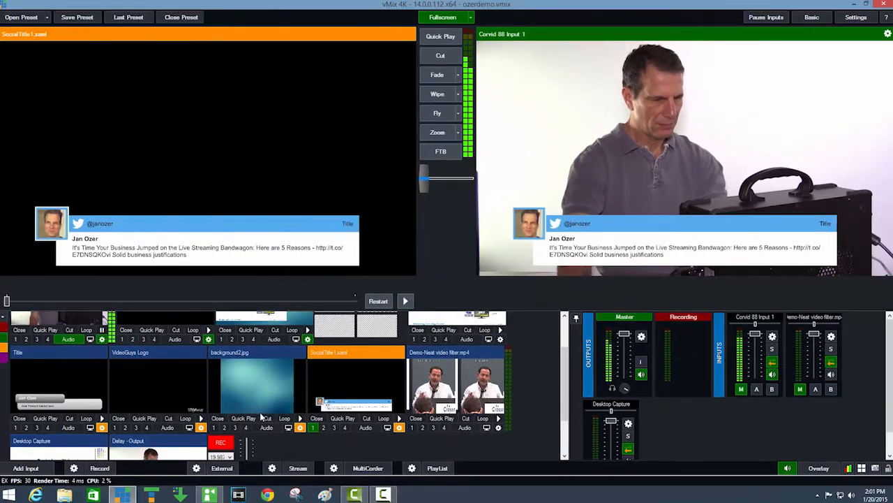
Review the MultiCorder's codec, audio and input settings for recording Corvid 88 Input 1, and close them
left_click(334, 469)
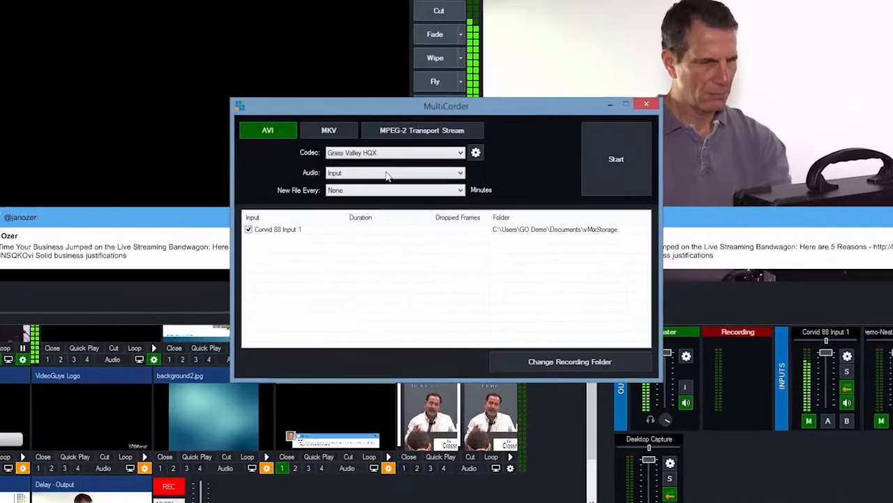
left_click(409, 174)
left_click(392, 132)
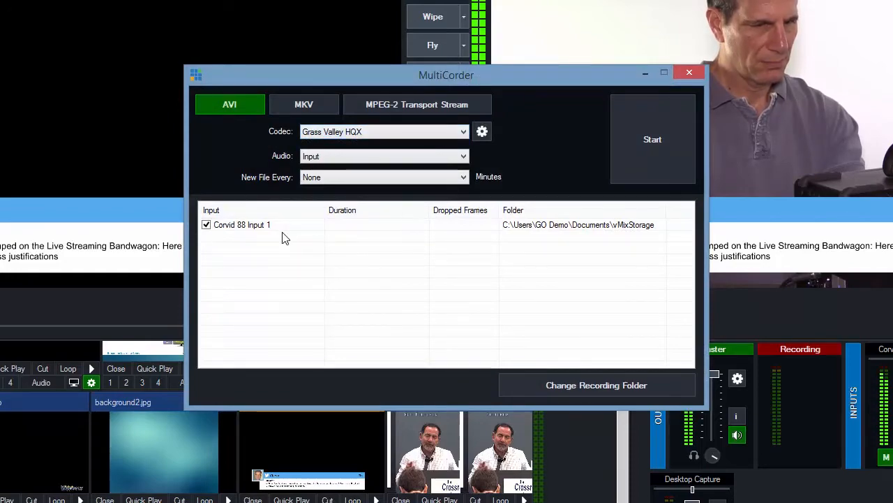
left_click(689, 73)
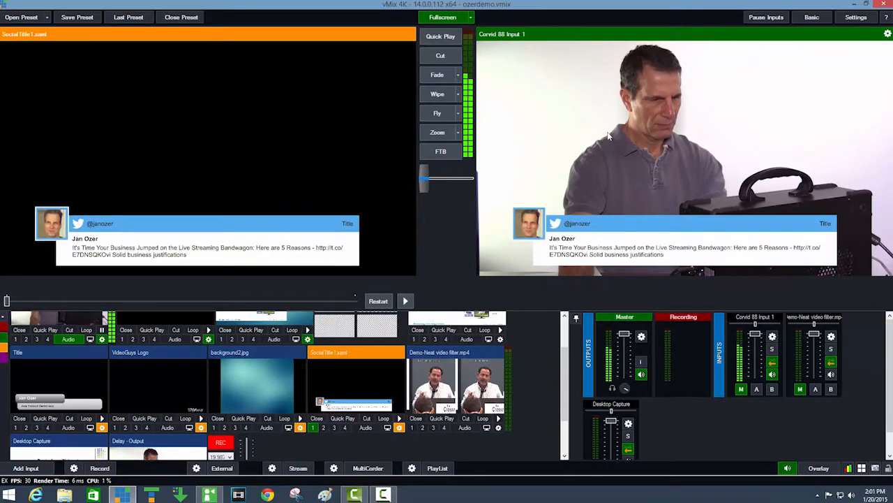
Select the YouTube LIve profile in the streaming settings
left_click(271, 467)
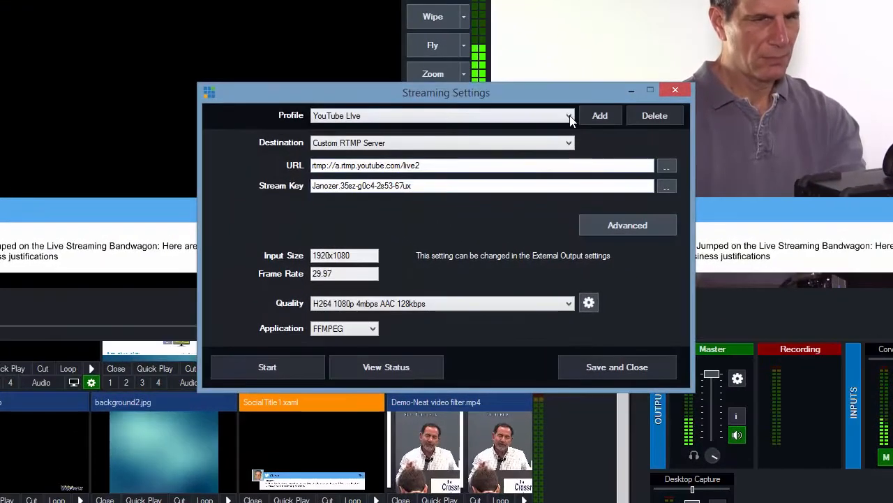
left_click(534, 154)
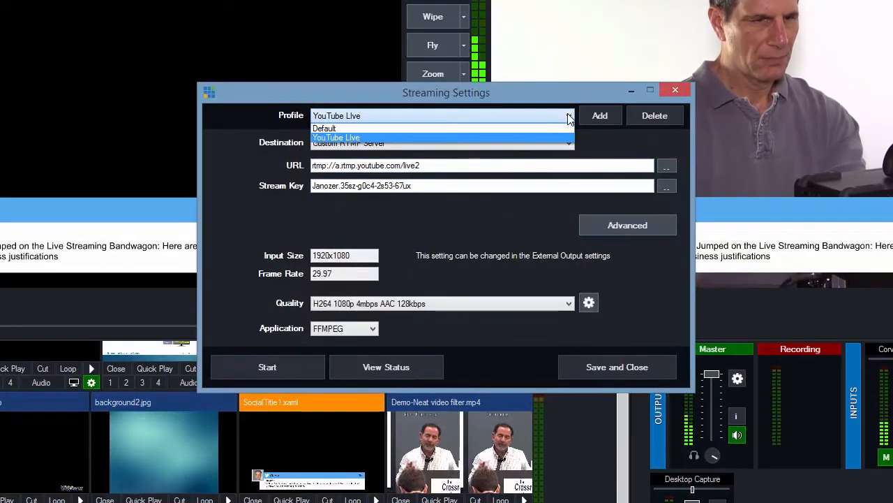
left_click(467, 138)
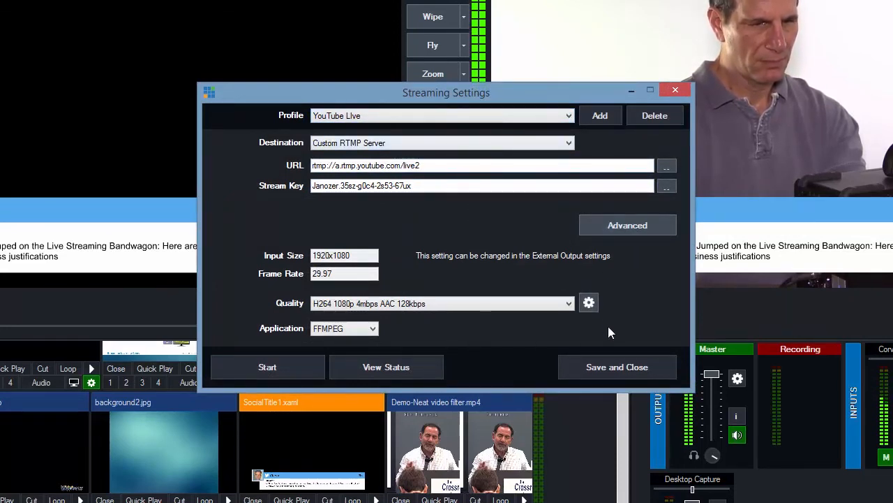
Set the stream's video bit rate to 5000 at 1920 x 1080 and save the streaming settings
left_click(588, 303)
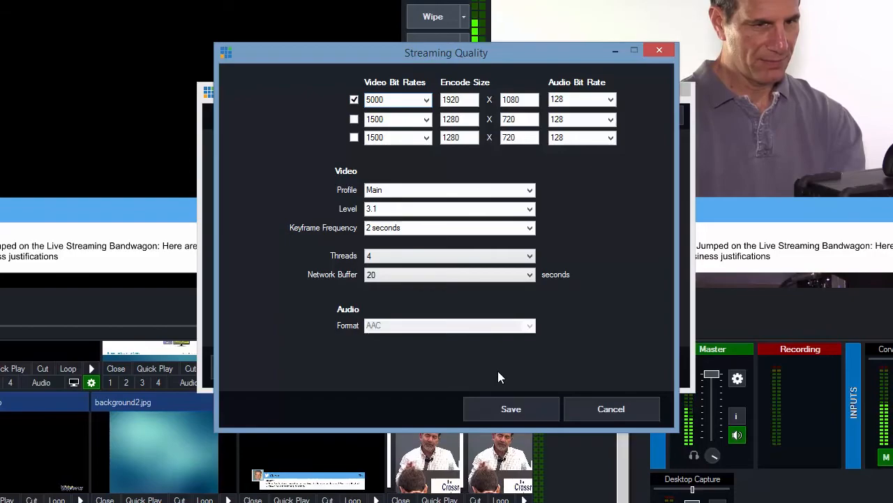
left_click(510, 408)
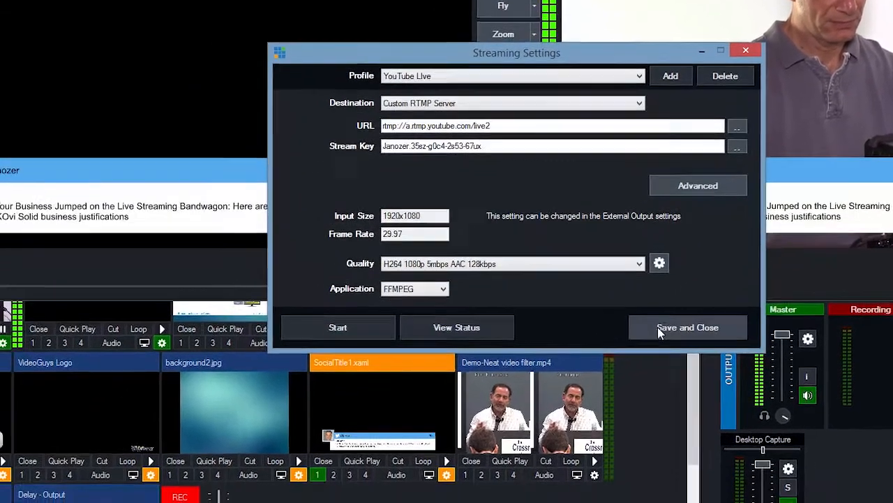
left_click(658, 327)
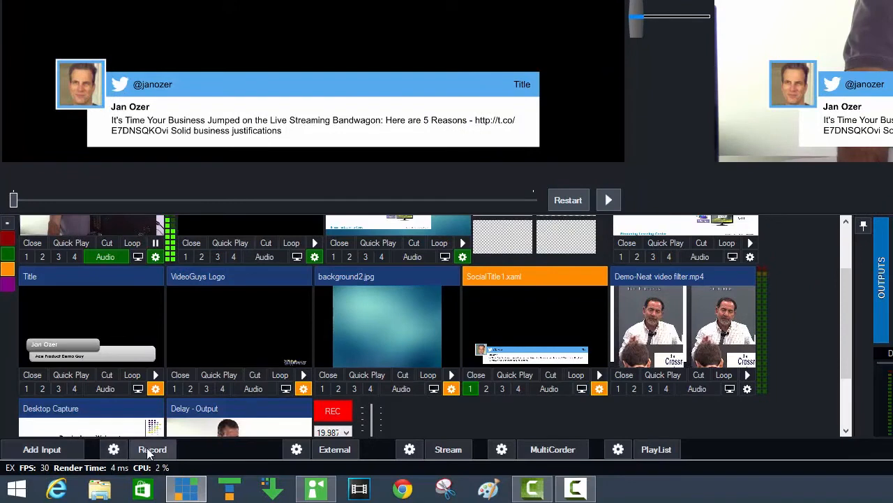
Start recording the program, streaming it live and capturing the input with MultiCorder
left_click(150, 449)
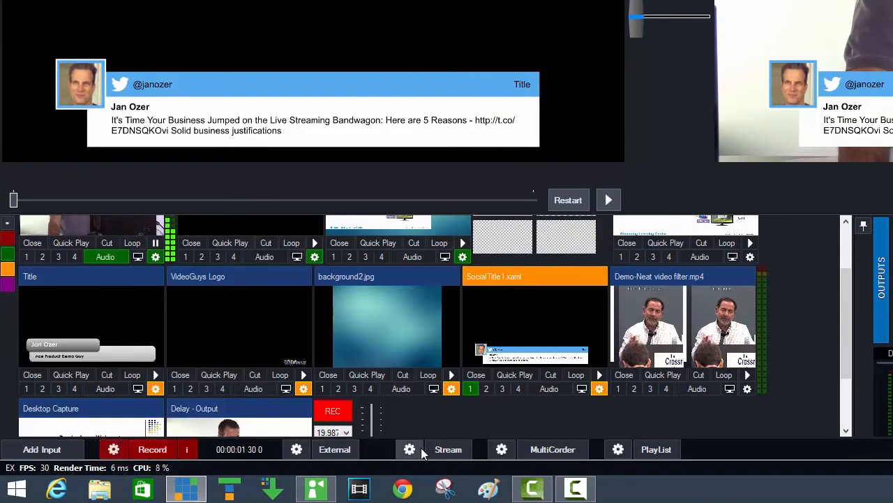
left_click(447, 450)
left_click(554, 449)
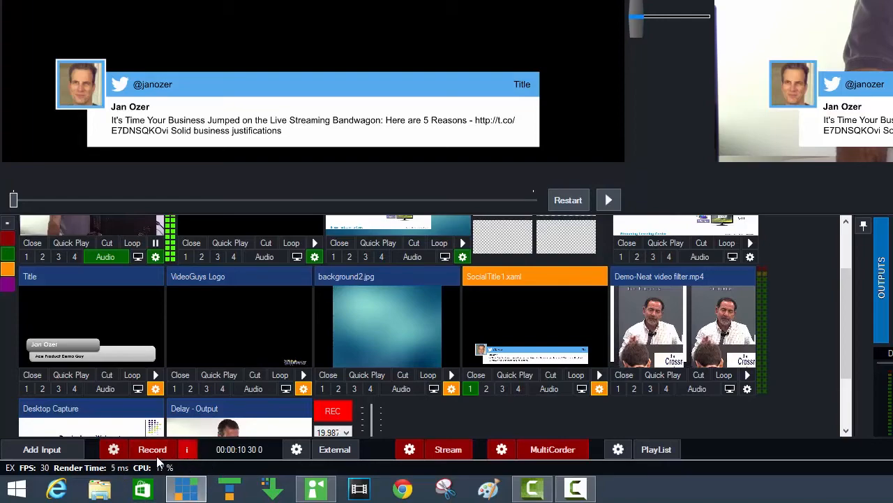
Leave vMix and launch Vegas Pro 13.0 (64-bit)
left_click(186, 489)
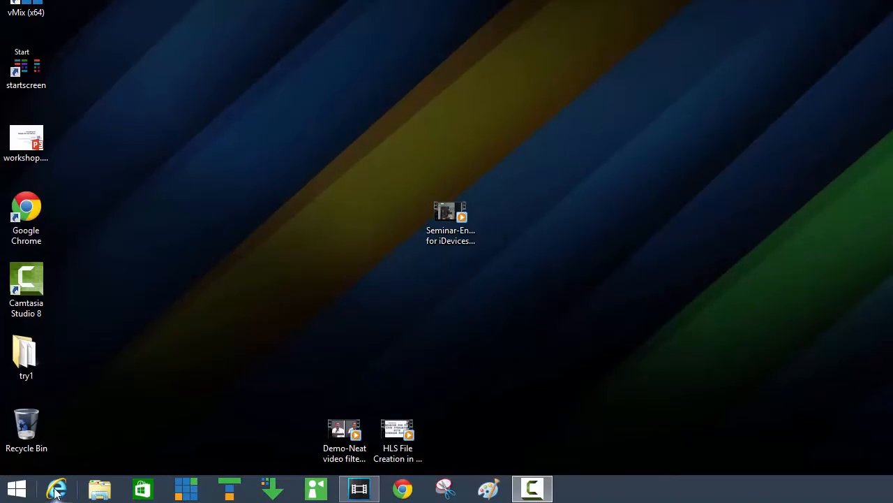
left_click(15, 488)
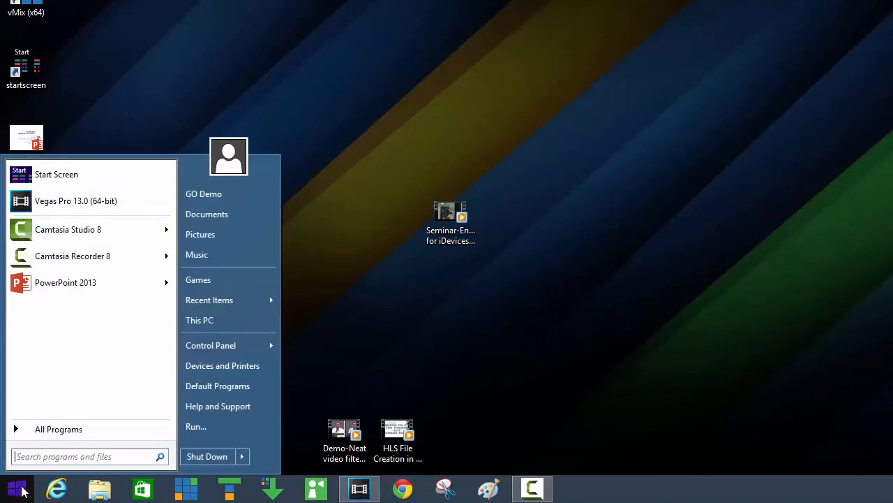
left_click(77, 201)
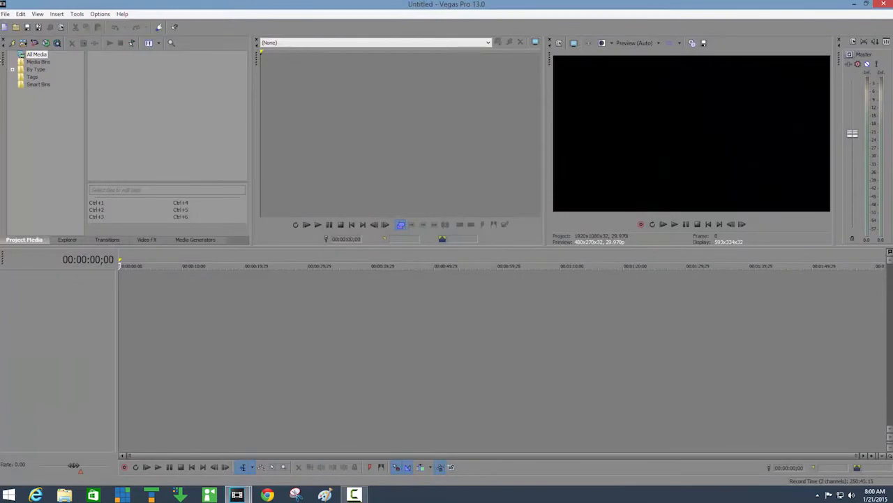
Open the multicorder1 - corvid 88 input 1 recording of 20 January 2015 from the vMixStorage folder
left_click(6, 14)
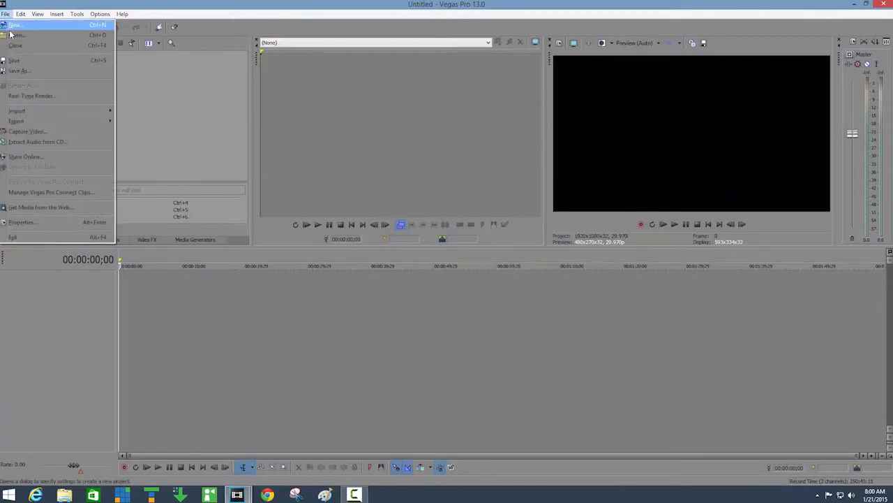
left_click(15, 35)
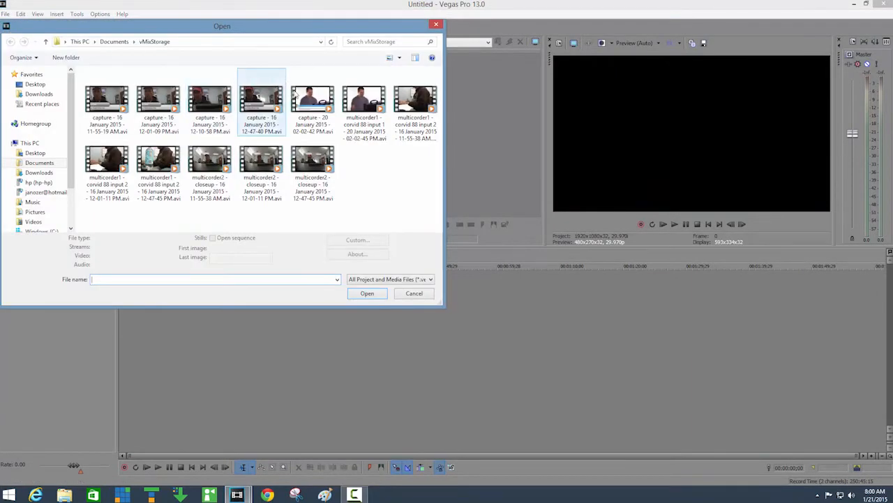
double_click(359, 100)
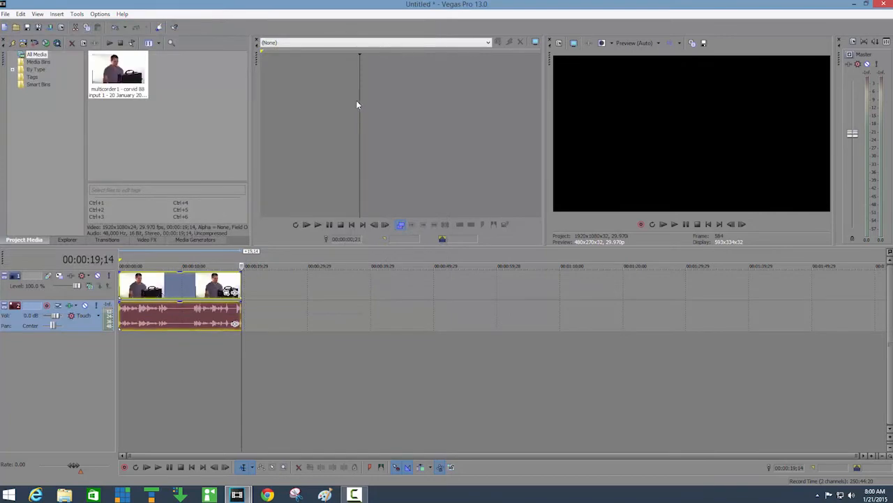